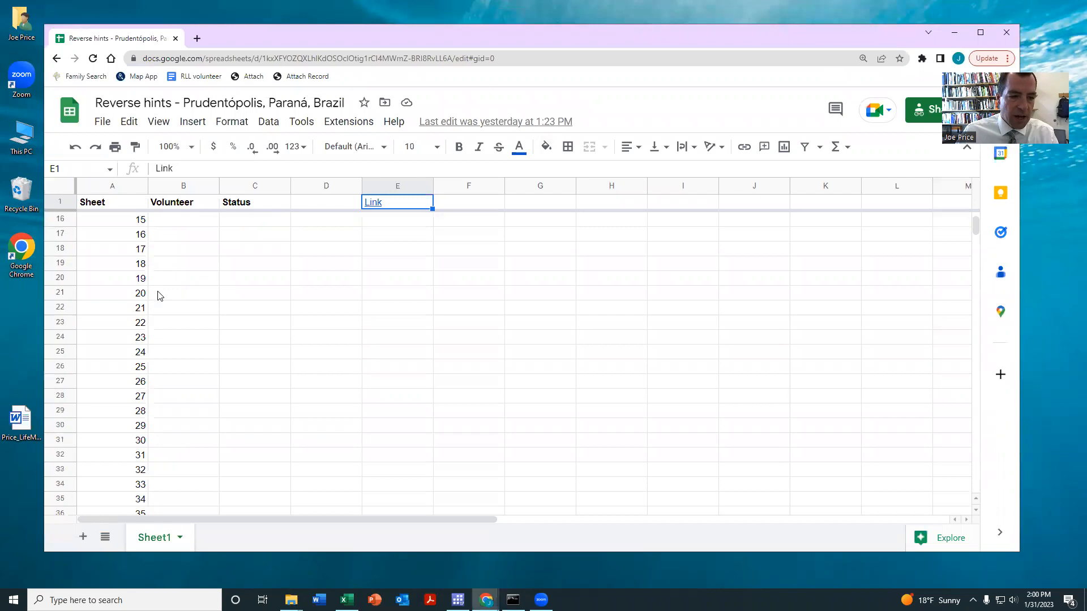
Open the FamilySearch record search linked in the spreadsheet's header row.
{"action": "scroll", "coordinate": [154, 334], "scroll_direction": "up", "scroll_amount": 15}
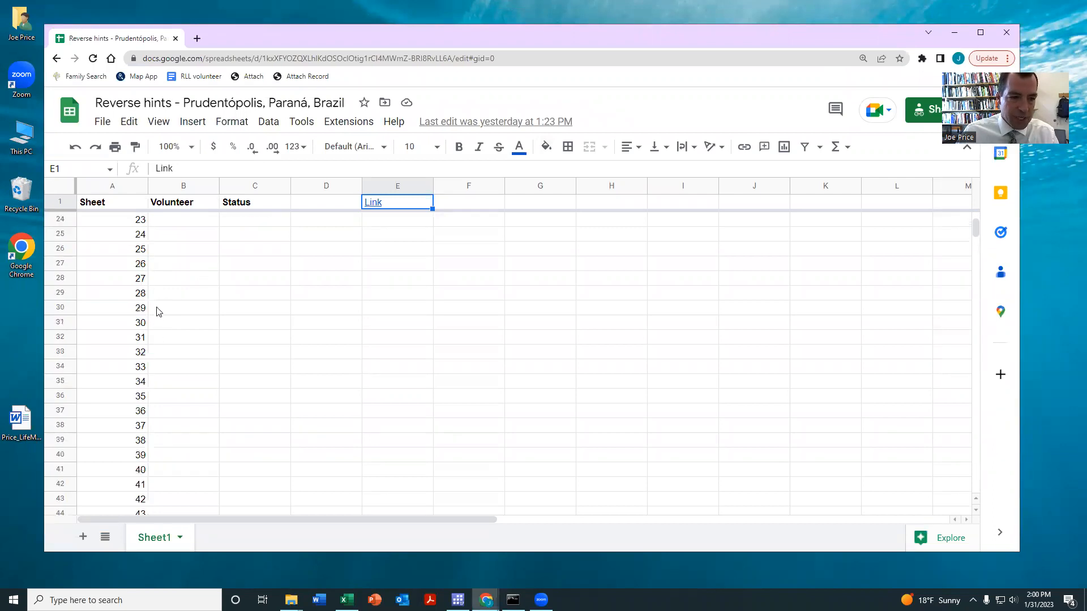
{"action": "left_click", "coordinate": [373, 205]}
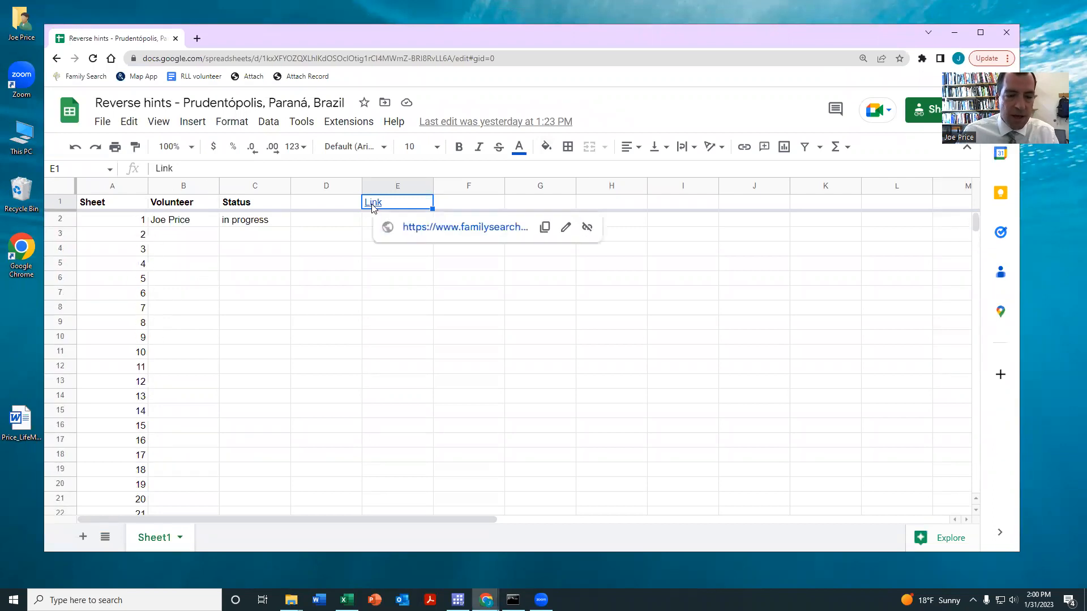
{"action": "left_click", "coordinate": [447, 226]}
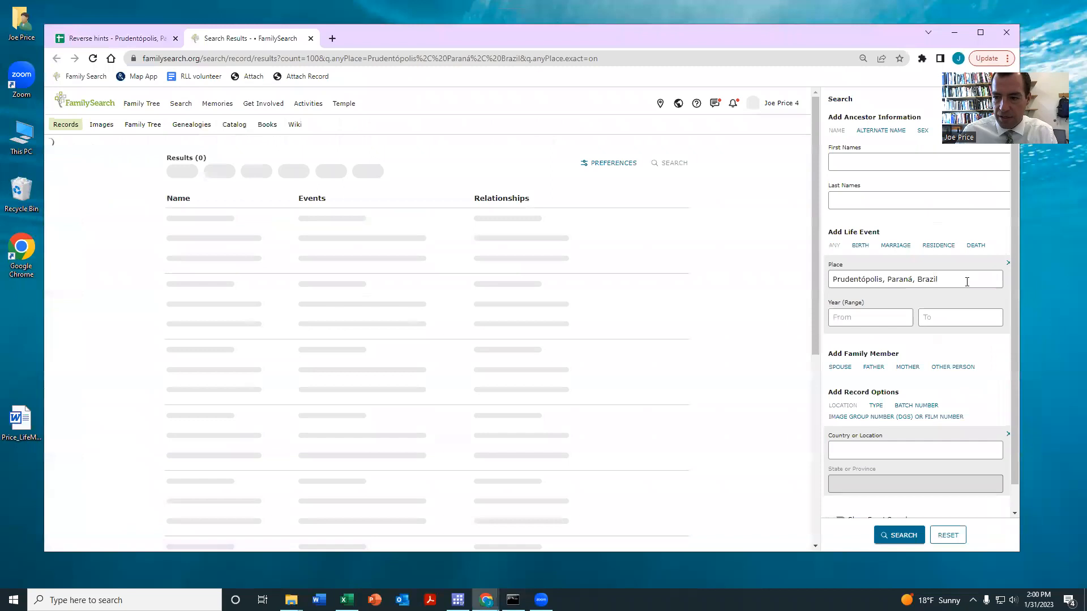
Copy the place from the search form and open FamilySearch's historical records search in a new tab.
{"action": "left_click_drag", "start_coordinate": [965, 281], "coordinate": [882, 279]}
{"action": "key", "text": "ctrl+t"}
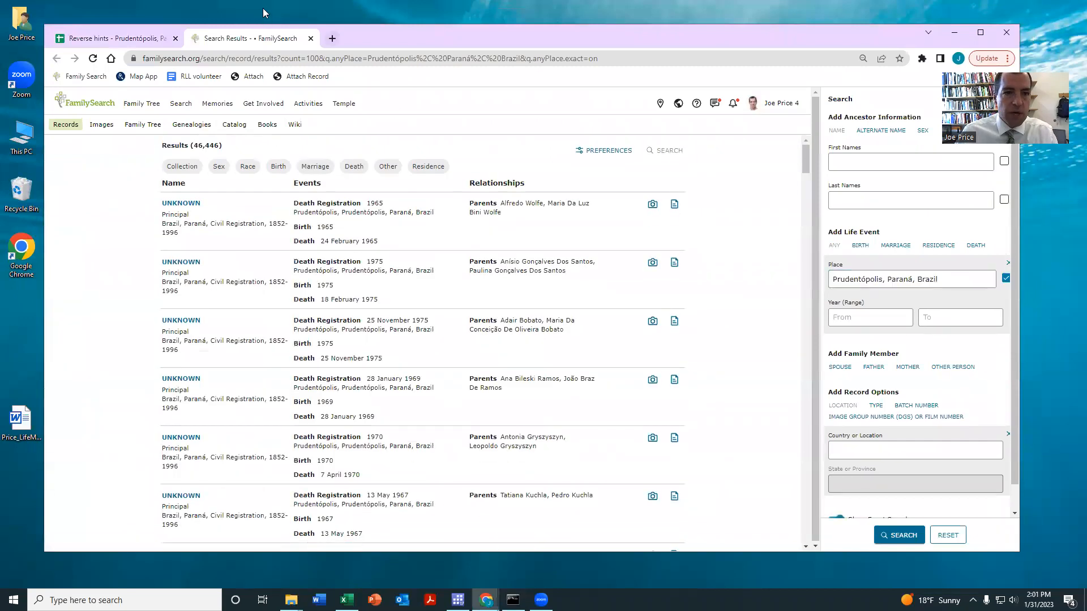
{"action": "type", "text": "fami"}
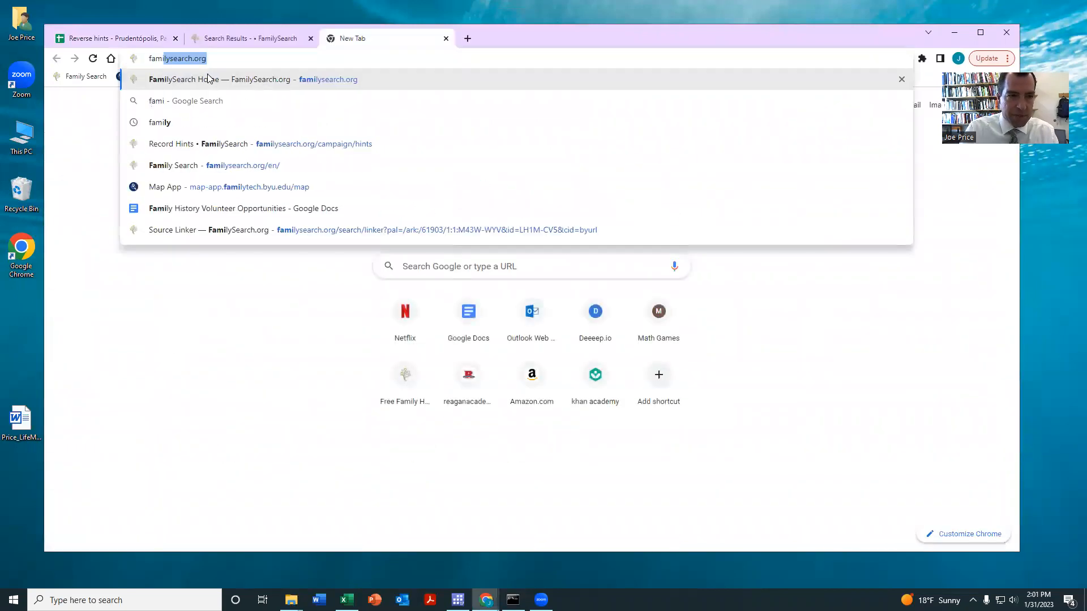
{"action": "key", "text": "Return"}
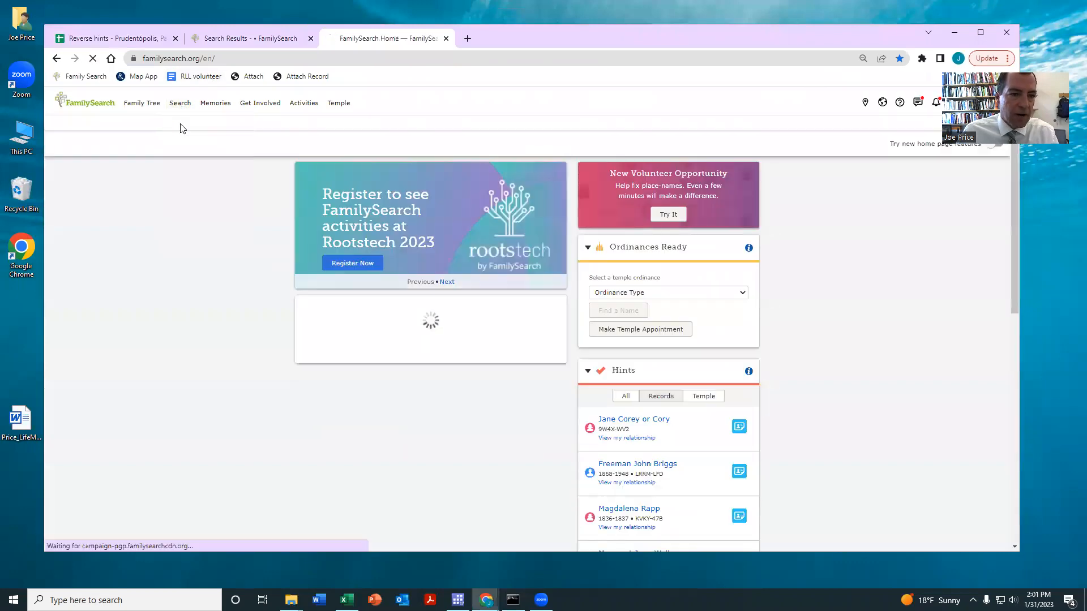
{"action": "left_click", "coordinate": [180, 125]}
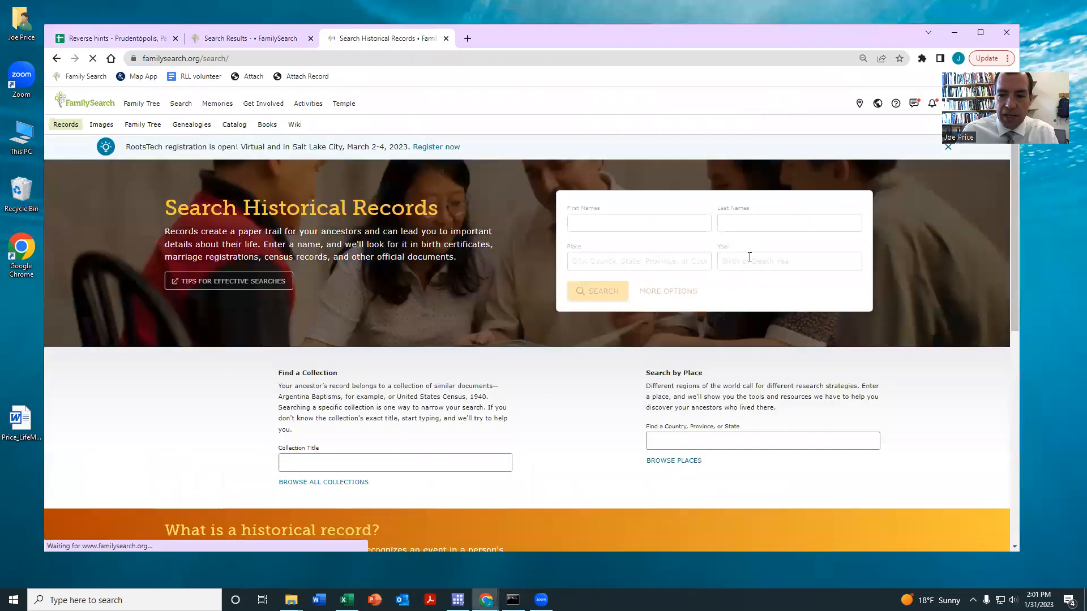
Search historical records for the place Prudentópolis, Paraná, Brazil, and rerun the search with exact matching for the place.
{"action": "left_click", "coordinate": [623, 262]}
{"action": "type", "text": "Prudentópolis, Paraná, Brazil"}
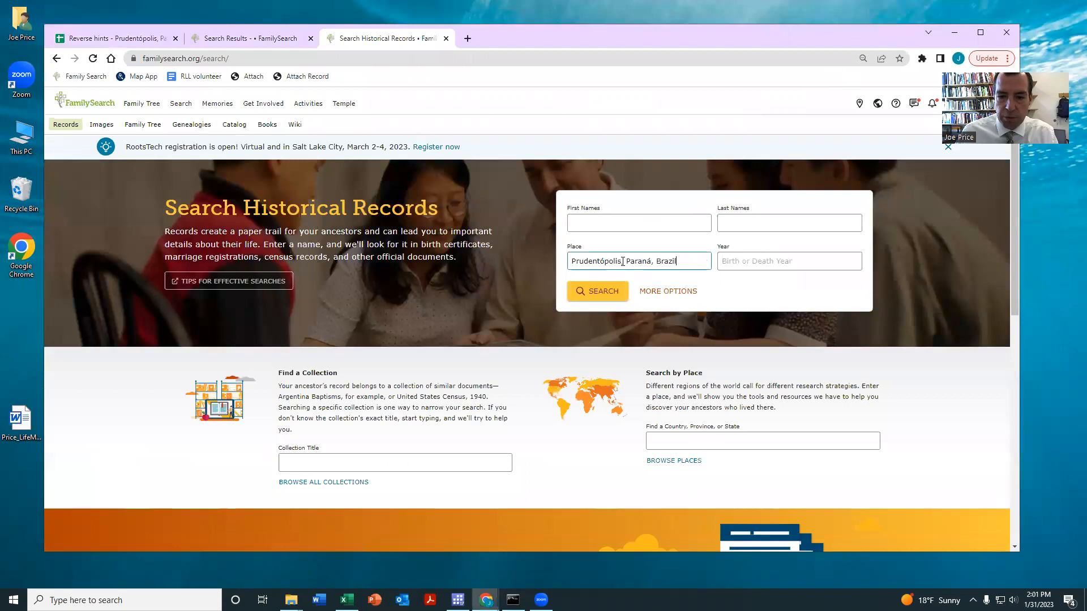
{"action": "left_click", "coordinate": [603, 291]}
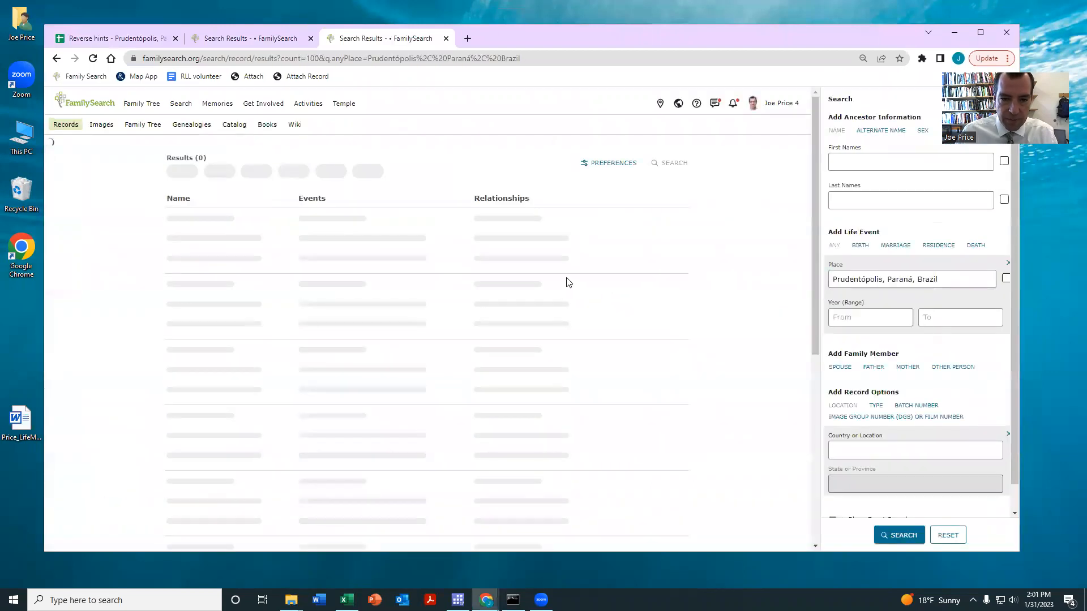
{"action": "left_click", "coordinate": [94, 59]}
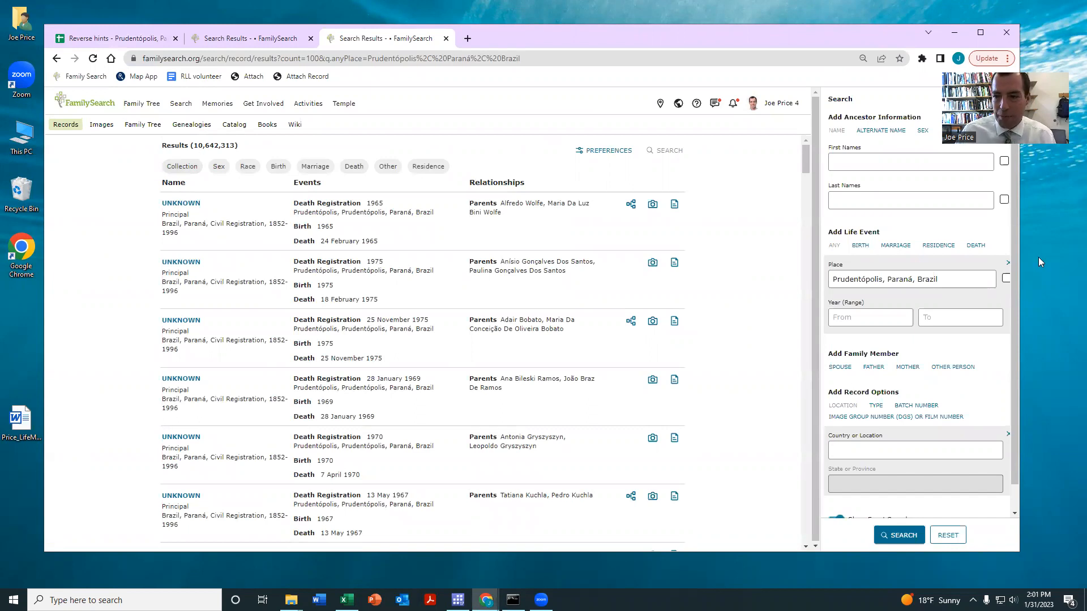
{"action": "left_click", "coordinate": [1005, 279]}
{"action": "left_click", "coordinate": [900, 535]}
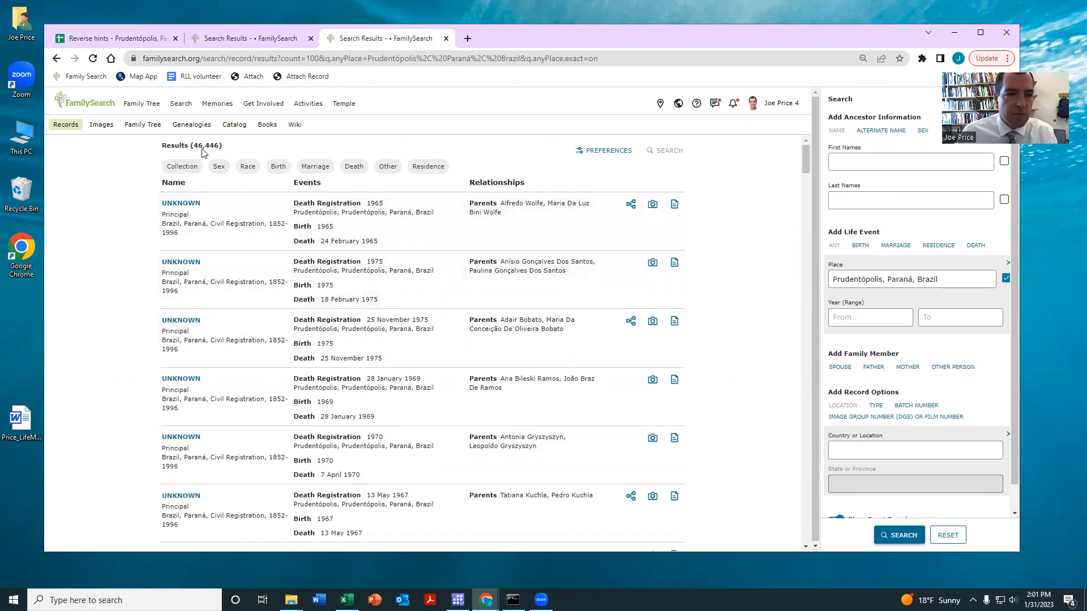
Set the results per page to 100 at the end of the results list.
{"action": "left_click_drag", "start_coordinate": [804, 163], "coordinate": [805, 529]}
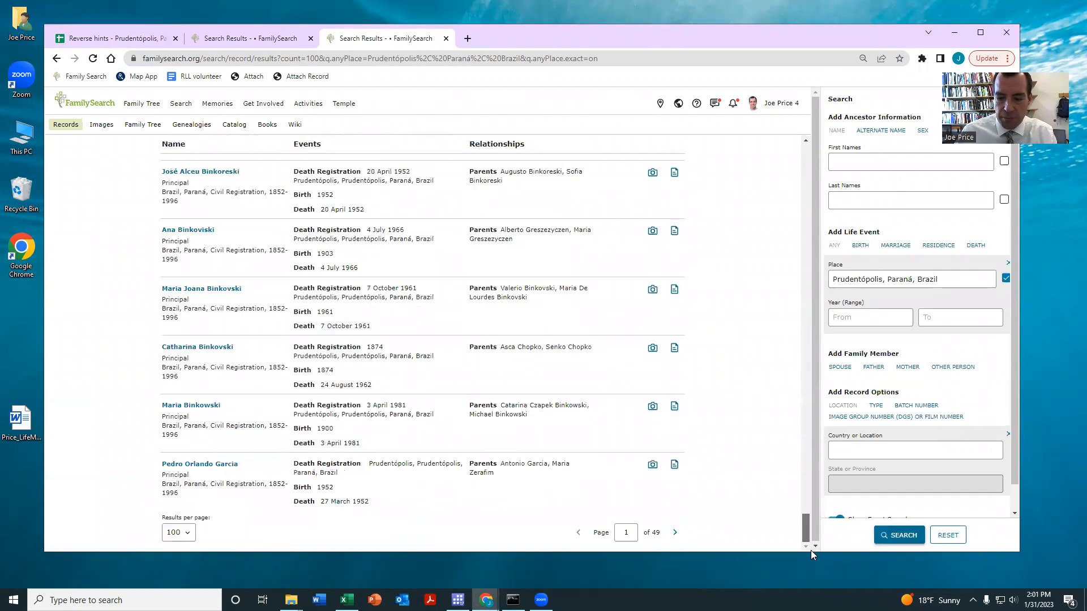
{"action": "left_click", "coordinate": [184, 535]}
{"action": "left_click", "coordinate": [172, 578]}
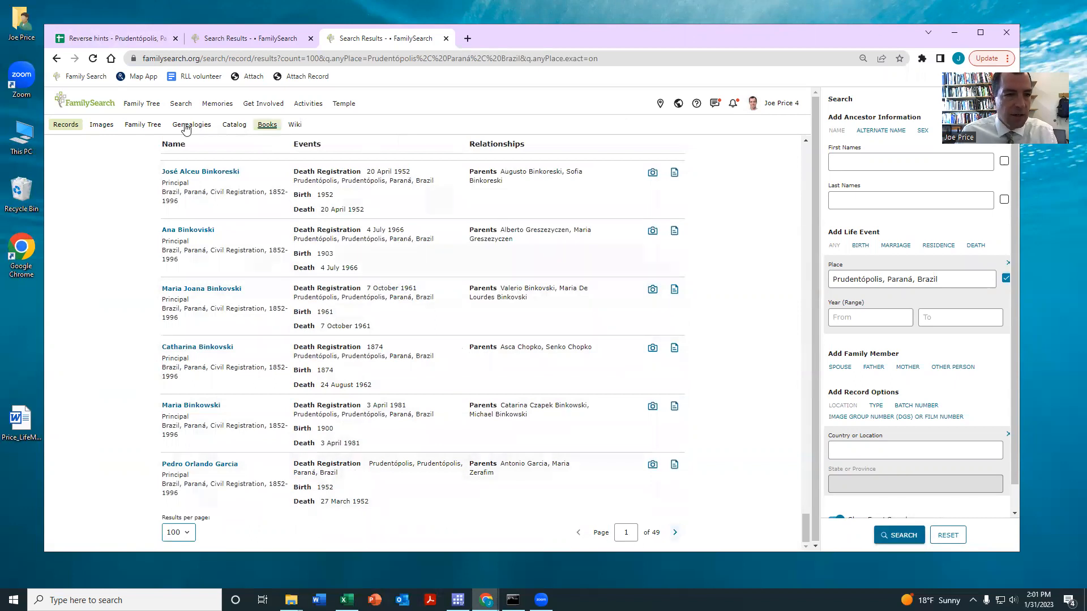
Review the sheet numbers, volunteer and status columns in the Reverse hints spreadsheet.
{"action": "left_click", "coordinate": [95, 39]}
{"action": "scroll", "coordinate": [122, 362], "scroll_direction": "down", "scroll_amount": 8}
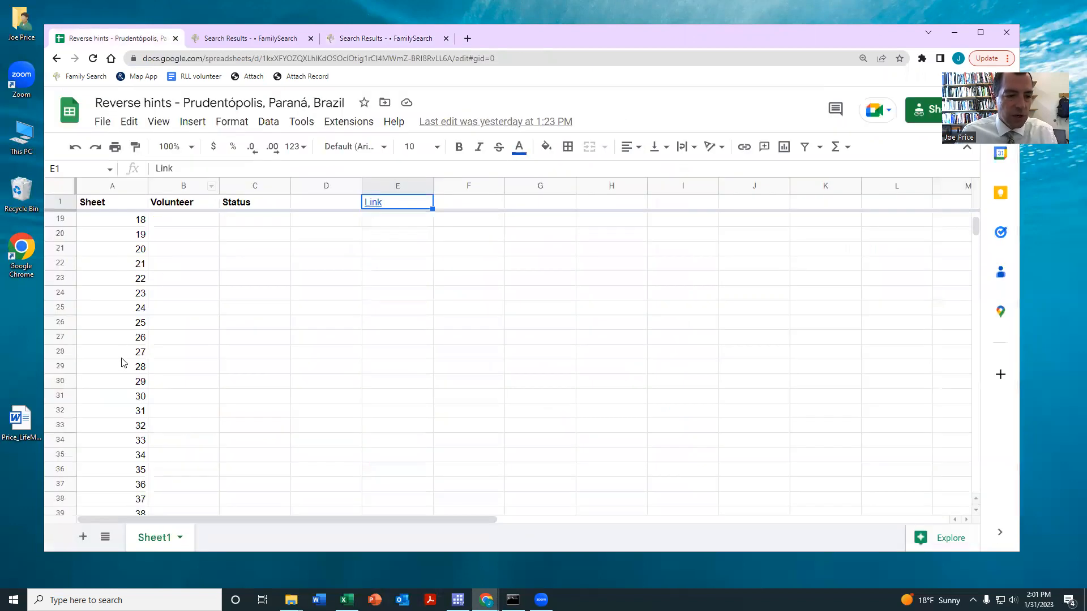
{"action": "scroll", "coordinate": [127, 351], "scroll_direction": "up", "scroll_amount": 8}
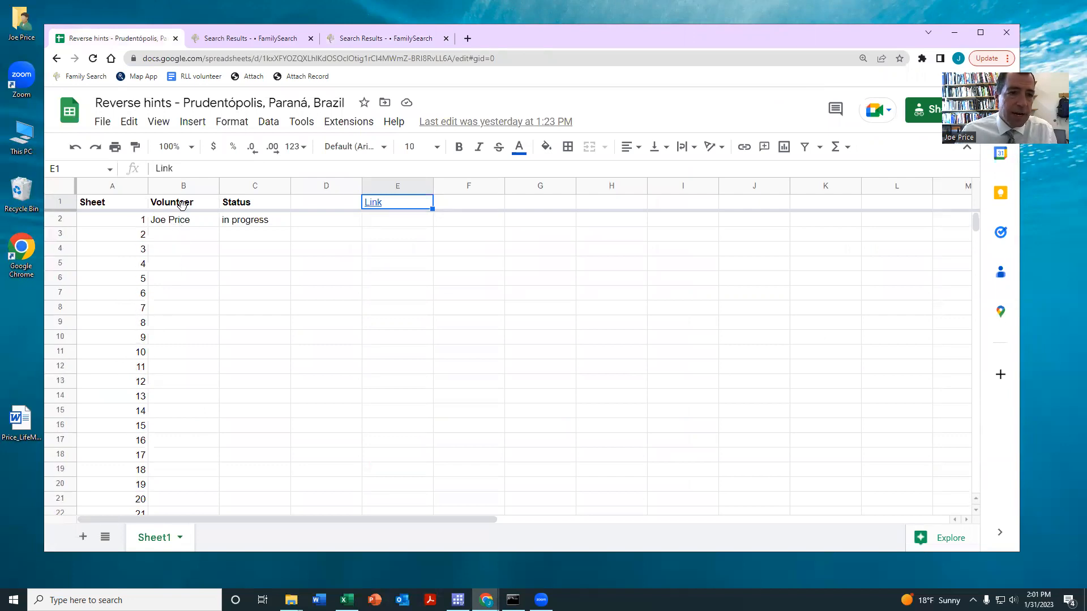
Examine the linked search results and the page number field at the end of the list.
{"action": "left_click", "coordinate": [232, 40]}
{"action": "scroll", "coordinate": [793, 311], "scroll_direction": "down", "scroll_amount": 3}
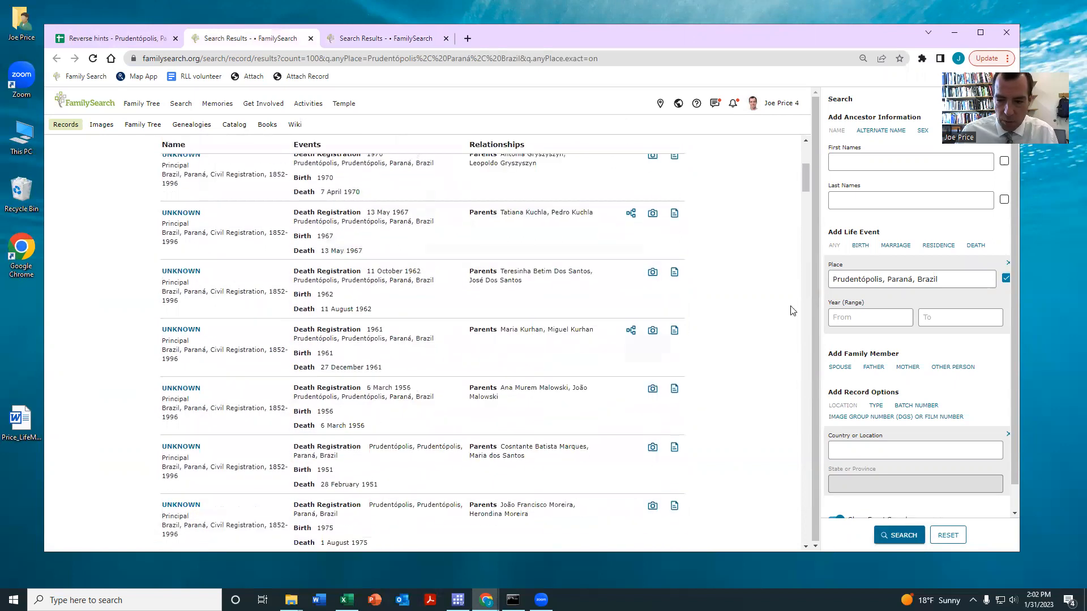
{"action": "left_click_drag", "start_coordinate": [804, 180], "coordinate": [793, 569]}
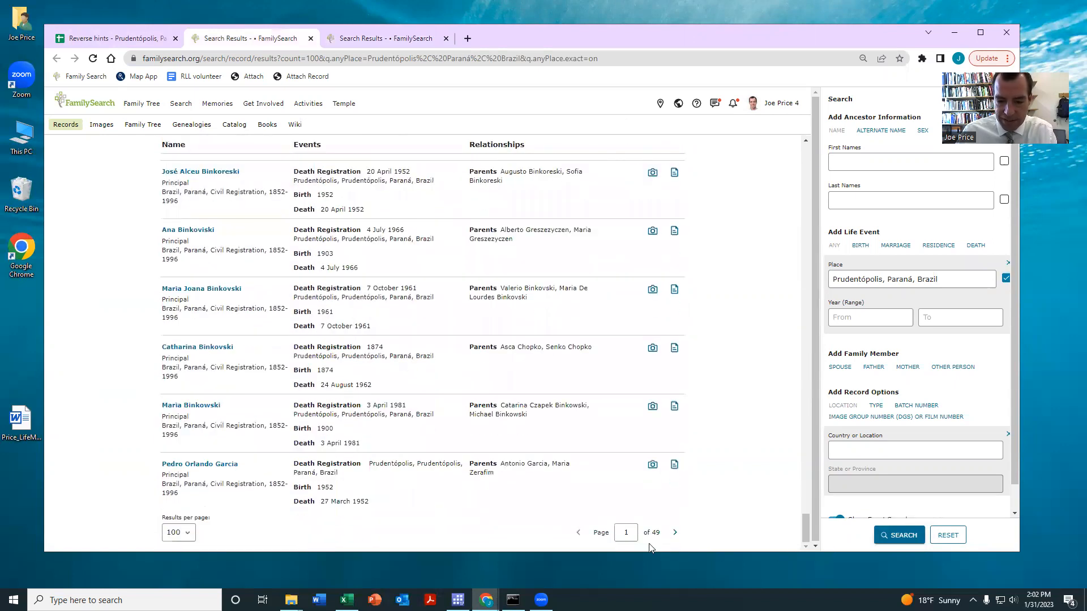
{"action": "left_click_drag", "start_coordinate": [632, 533], "coordinate": [611, 537]}
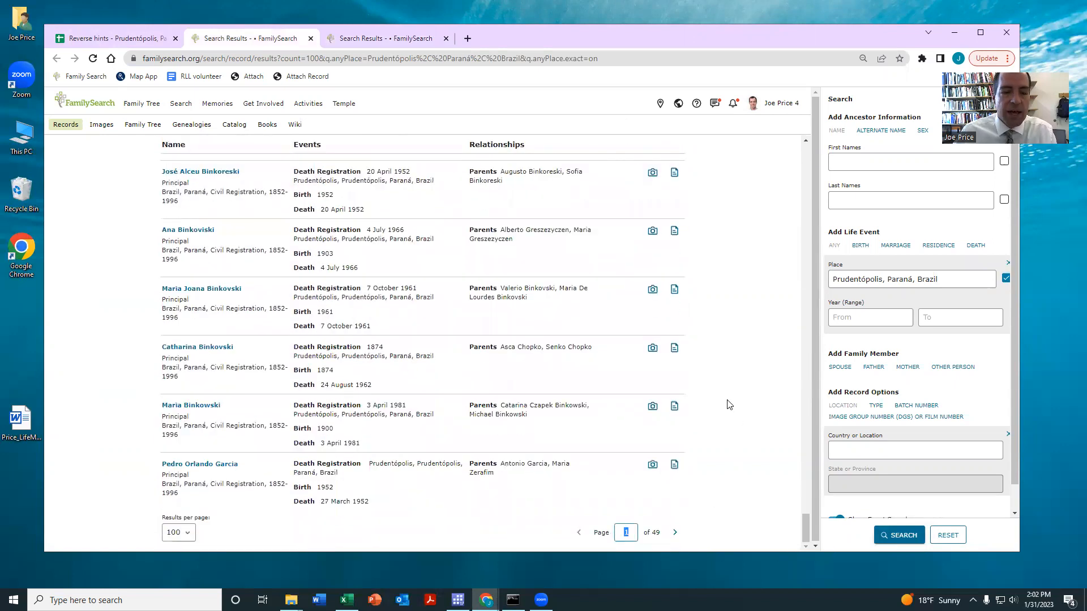
{"action": "left_click_drag", "start_coordinate": [803, 532], "coordinate": [804, 361]}
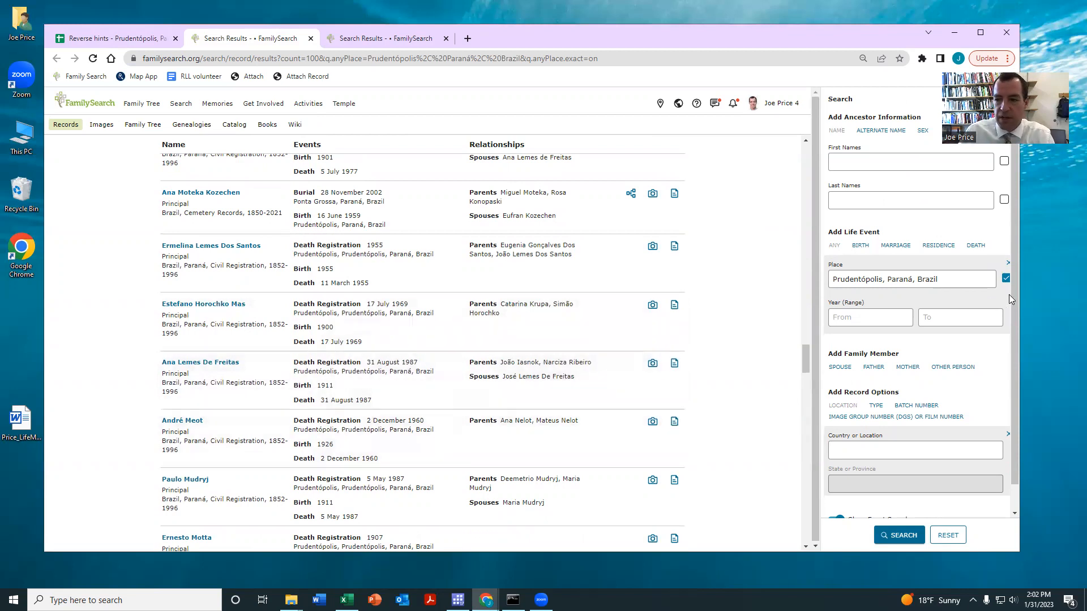
Shrink and reposition the browser window, and detach the second search results tab into its own window beside it.
{"action": "left_click_drag", "start_coordinate": [589, 260], "coordinate": [585, 261]}
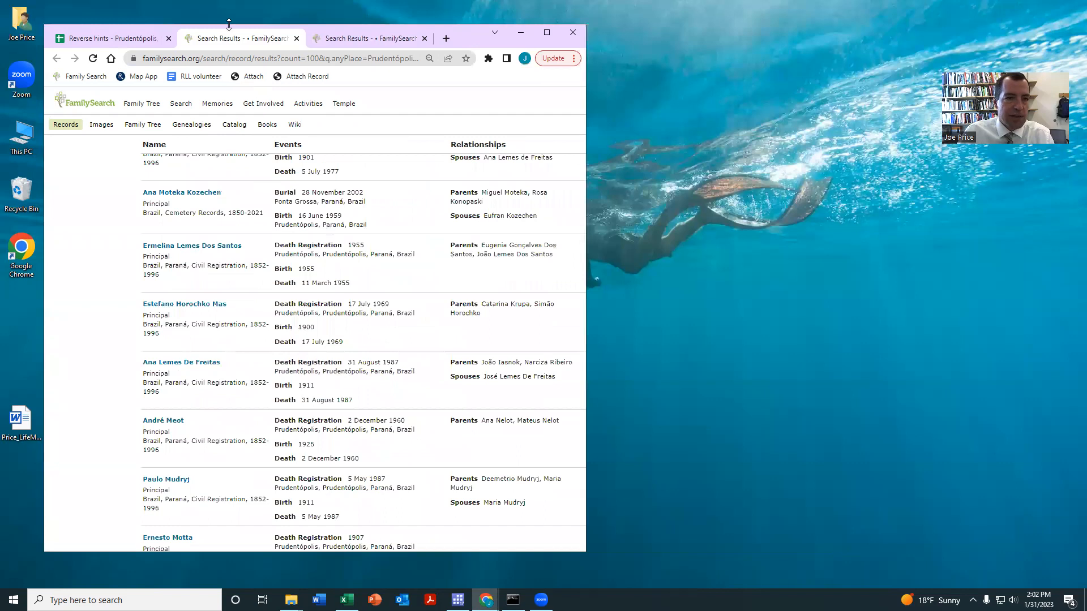
{"action": "left_click_drag", "start_coordinate": [228, 28], "coordinate": [183, 25]}
{"action": "left_click", "coordinate": [274, 40]}
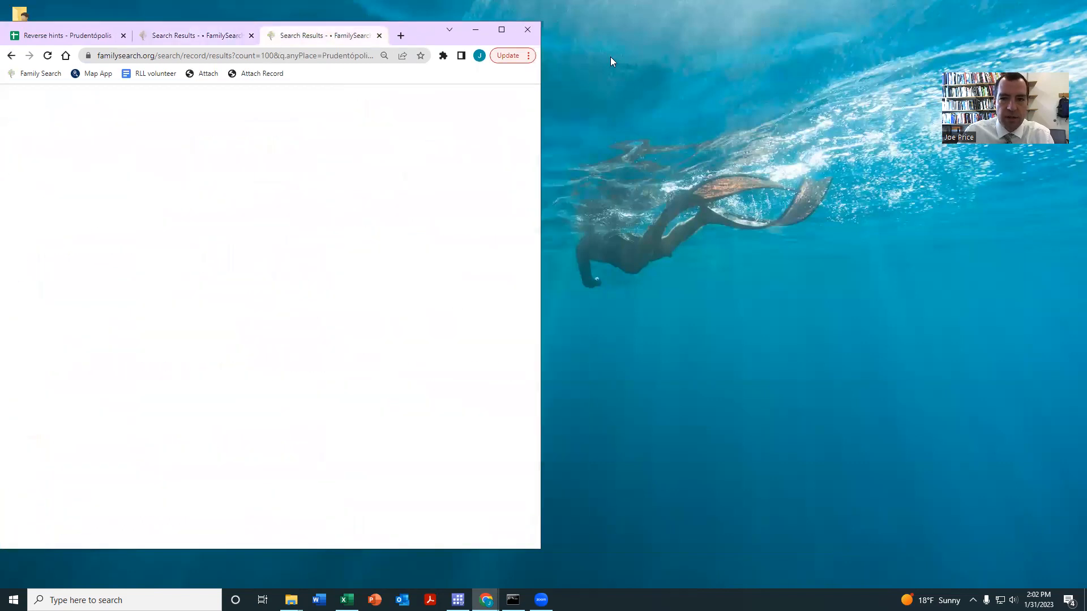
{"action": "left_click_drag", "start_coordinate": [610, 57], "coordinate": [913, 78]}
Load the FamilySearch home page in the detached window.
{"action": "left_click", "coordinate": [757, 66]}
{"action": "type", "text": "family"}
{"action": "key", "text": "Return"}
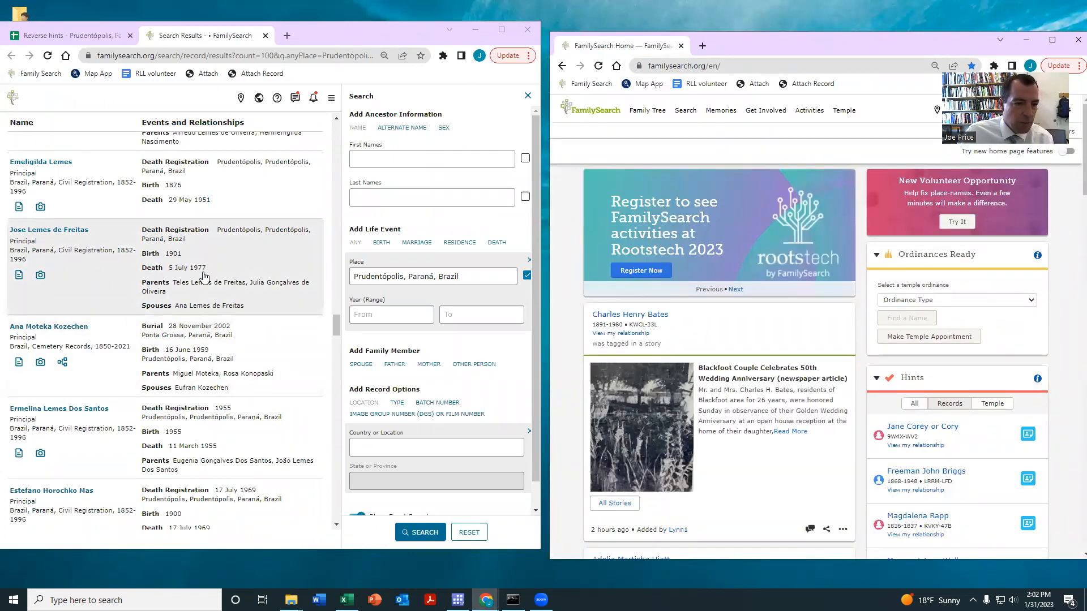
Open the record of the man who died on 5 July 1977 from the results in a new tab.
{"action": "right_click", "coordinate": [45, 229]}
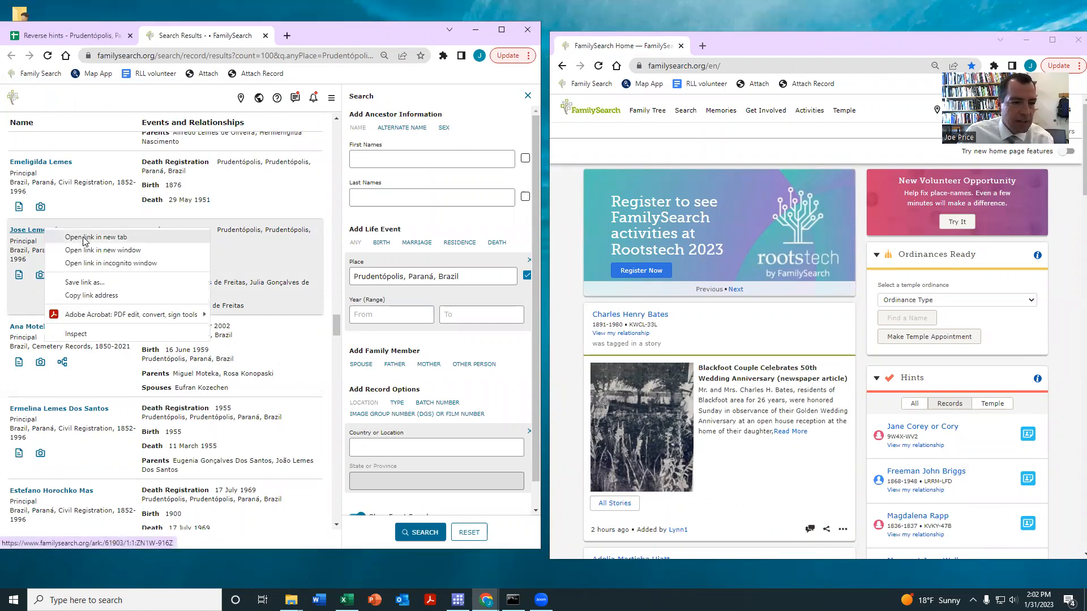
{"action": "left_click", "coordinate": [87, 238]}
{"action": "left_click", "coordinate": [290, 41]}
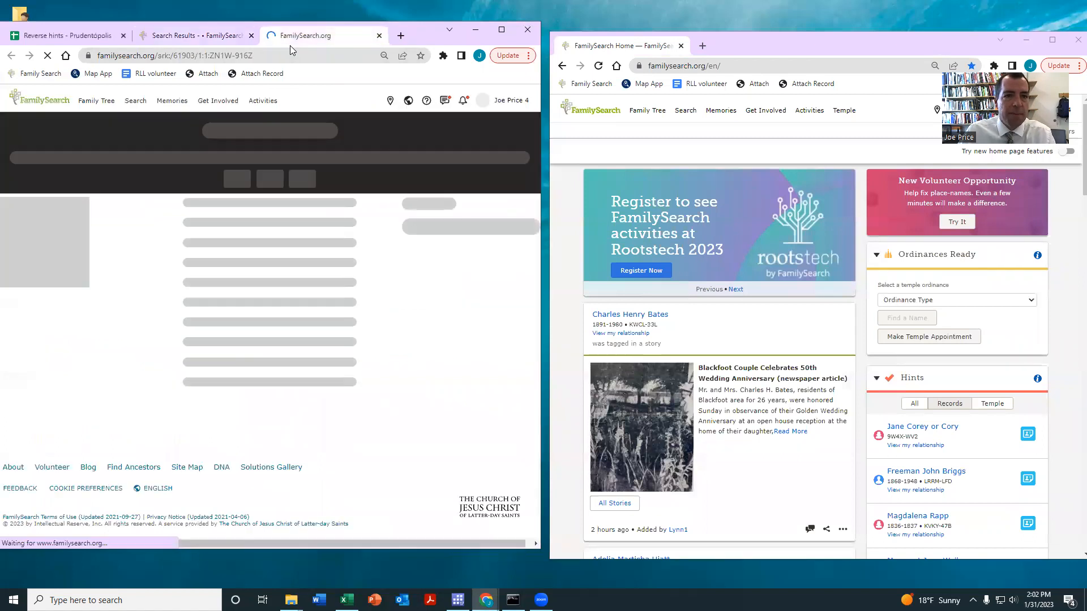
Go to the Family Tree person page in the other window and start adding an unconnected person.
{"action": "left_click", "coordinate": [647, 110]}
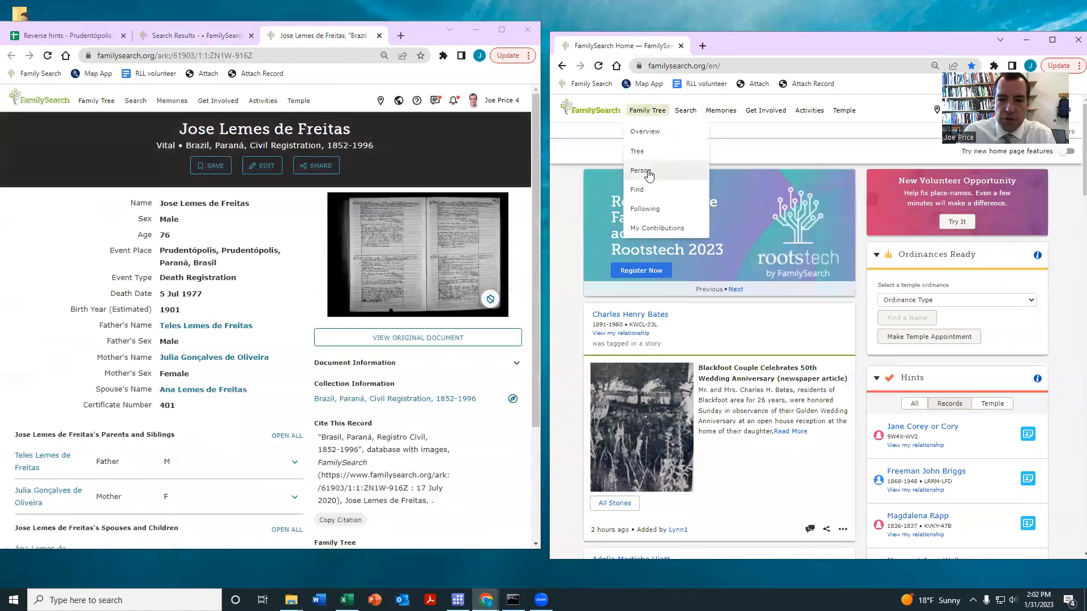
{"action": "left_click", "coordinate": [647, 172]}
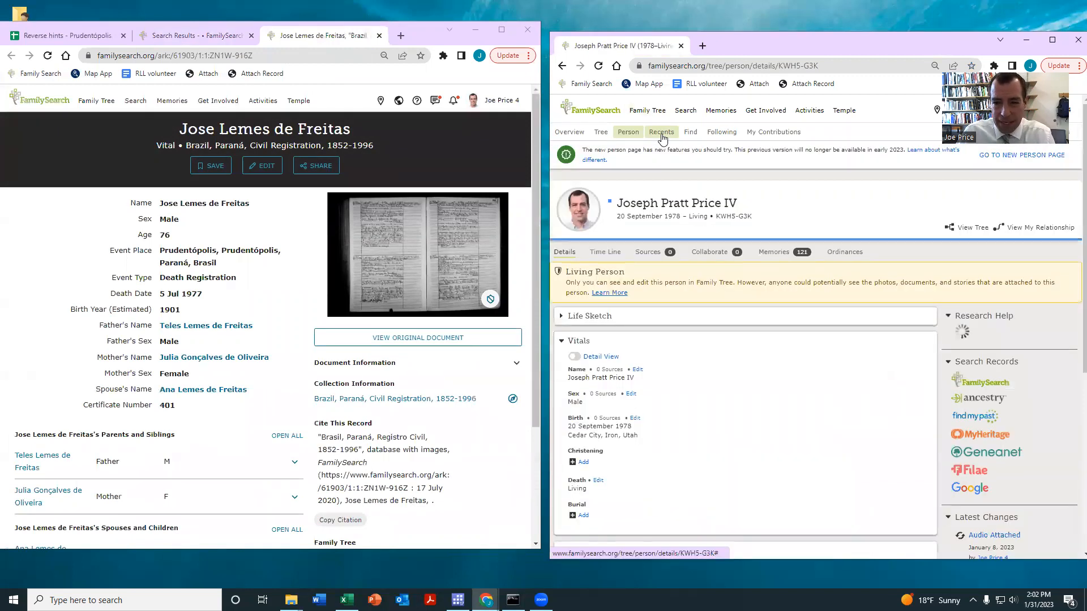
{"action": "left_click", "coordinate": [661, 134]}
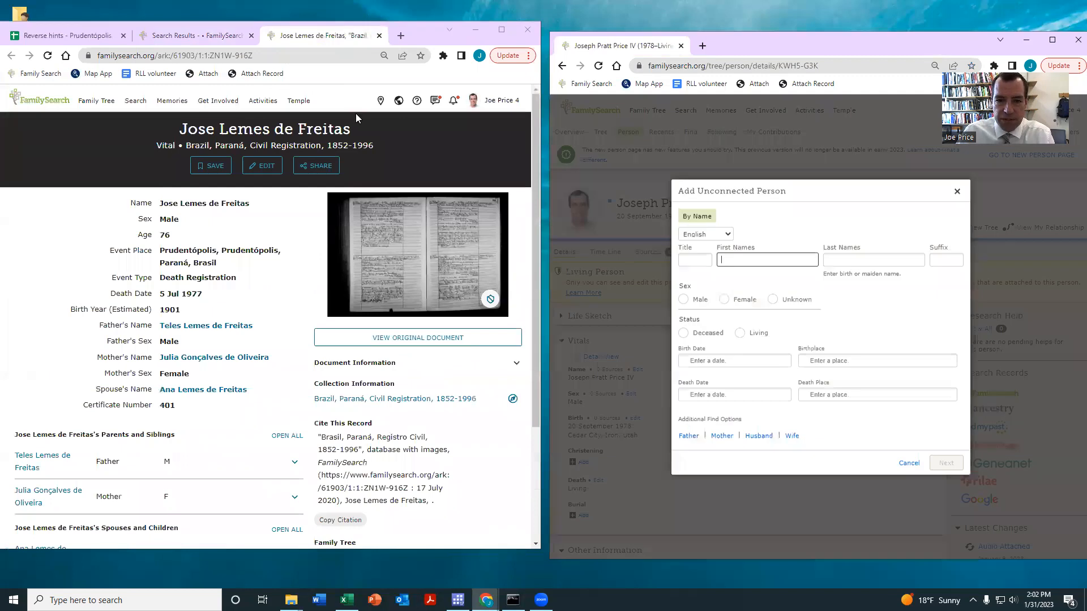
Copy the man's name from the record into the First Names and Last Names of the unconnected person.
{"action": "left_click_drag", "start_coordinate": [353, 131], "coordinate": [174, 133]}
{"action": "key", "text": "ctrl+c"}
{"action": "left_click", "coordinate": [766, 259]}
{"action": "key", "text": "ctrl+v"}
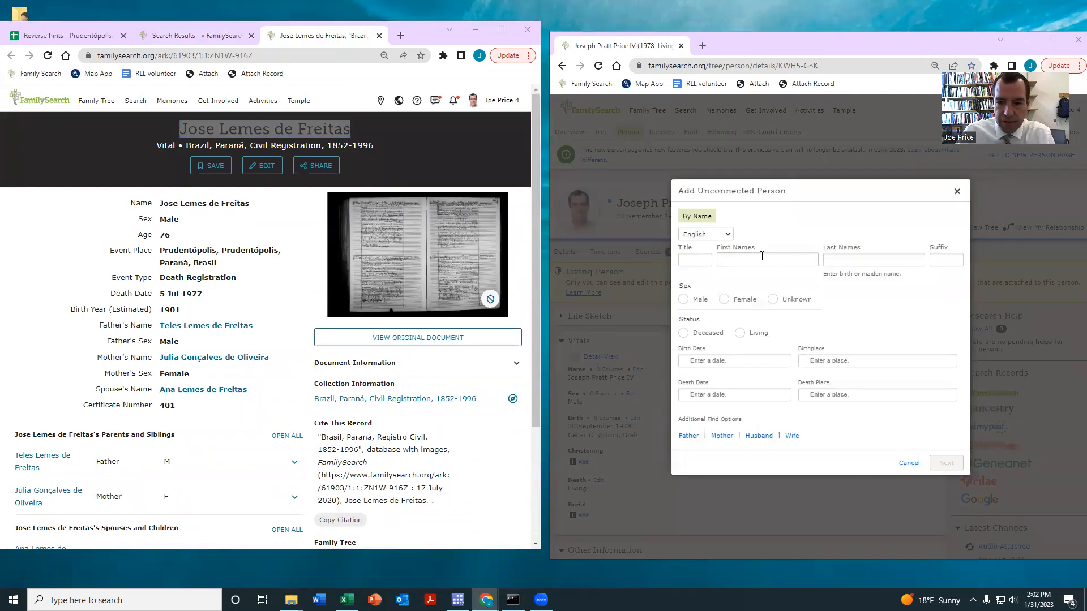
{"action": "key", "text": "ctrl+shift+Left"}
{"action": "key", "text": "ctrl+shift+Left"}
{"action": "key", "text": "ctrl+shift+Left"}
{"action": "key", "text": "BackSpace"}
{"action": "left_click", "coordinate": [863, 257]}
{"action": "key", "text": "ctrl+v"}
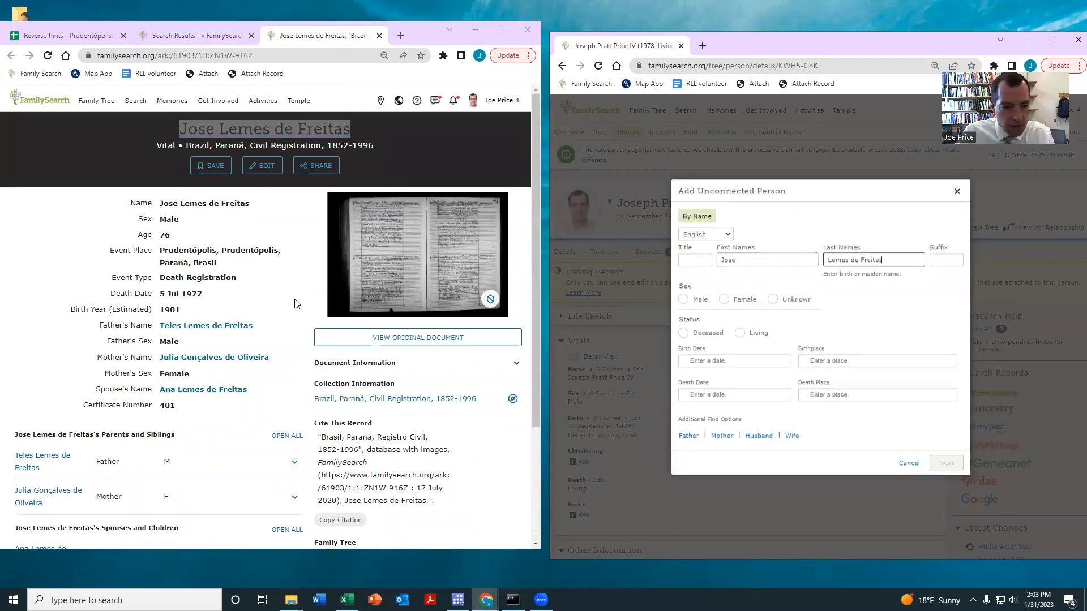
Check the record's details, and set the unconnected person's sex to Male and status to Deceased.
{"action": "scroll", "coordinate": [261, 300], "scroll_direction": "down", "scroll_amount": 3}
{"action": "scroll", "coordinate": [187, 300], "scroll_direction": "up", "scroll_amount": 1}
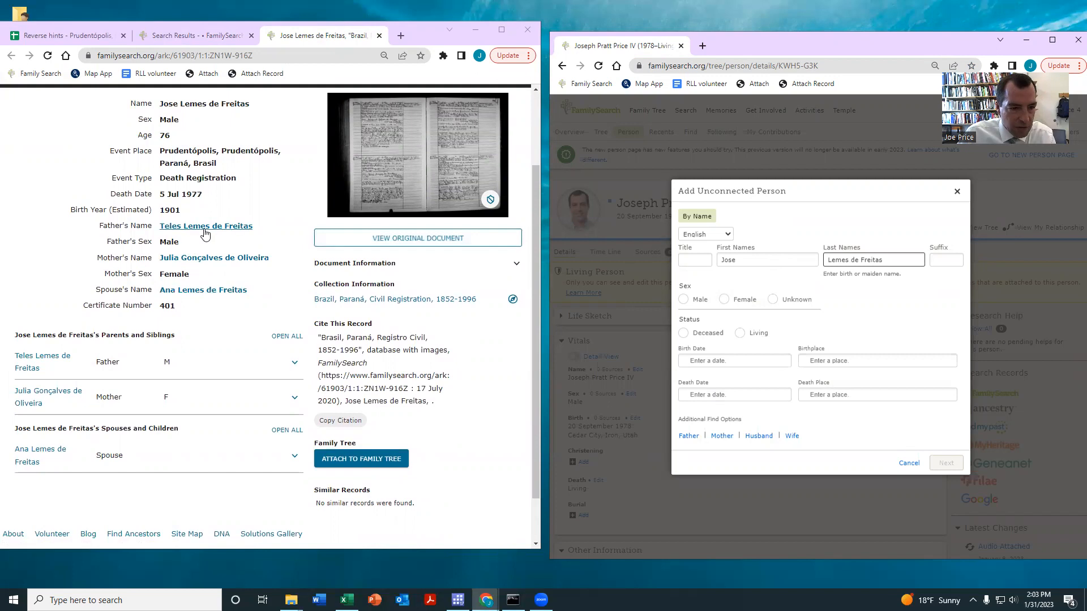
{"action": "scroll", "coordinate": [227, 187], "scroll_direction": "up", "scroll_amount": 2}
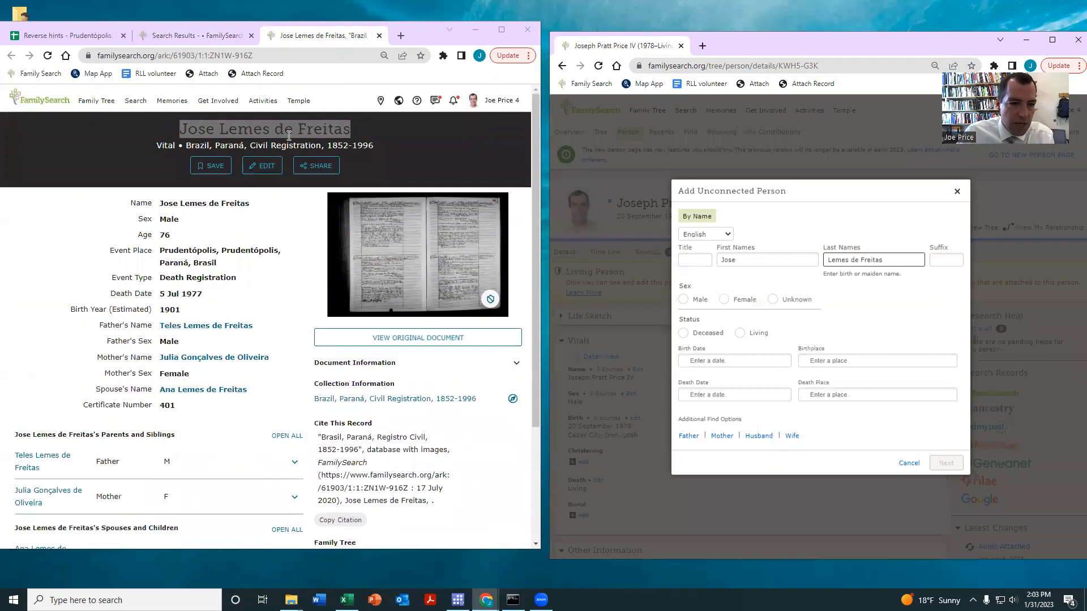
{"action": "left_click", "coordinate": [684, 299]}
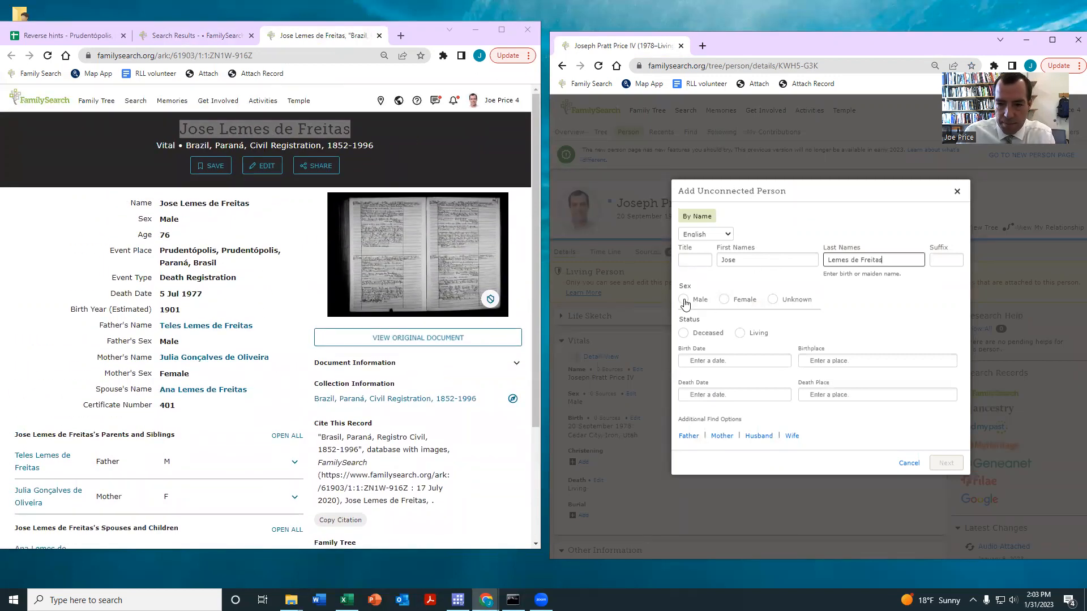
{"action": "left_click", "coordinate": [684, 334]}
Copy the estimated birth year from the record into the unconnected person's birth date.
{"action": "double_click", "coordinate": [170, 309]}
{"action": "key", "text": "ctrl+c"}
{"action": "left_click", "coordinate": [709, 376]}
{"action": "key", "text": "ctrl+v"}
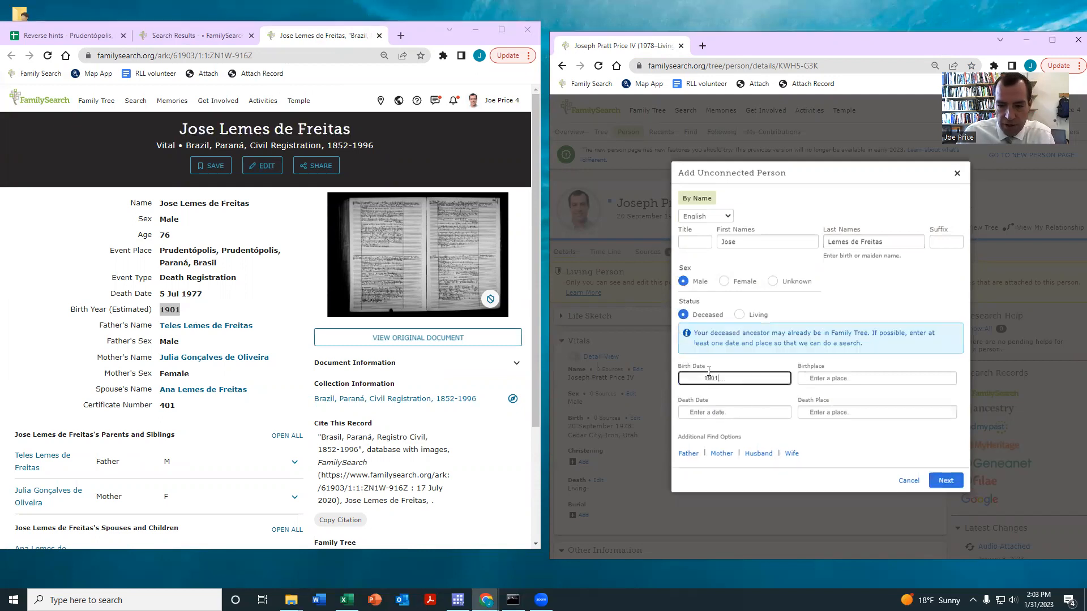
Copy the death date 5 Jul 1977 from the record into the unconnected person's death date.
{"action": "left_click", "coordinate": [702, 416]}
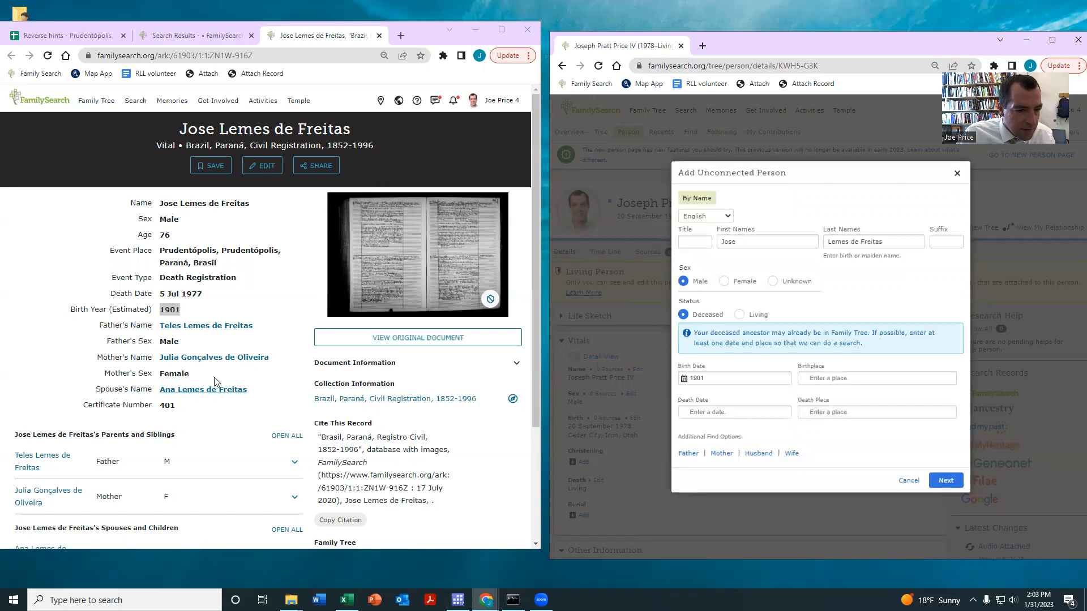
{"action": "left_click_drag", "start_coordinate": [211, 295], "coordinate": [160, 295]}
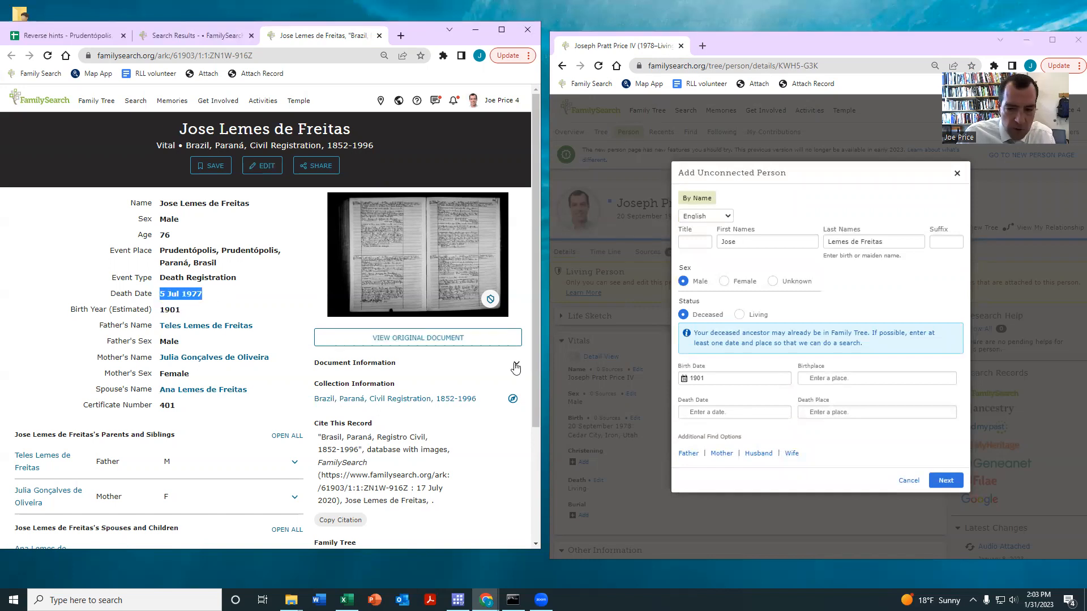
{"action": "key", "text": "ctrl+c"}
{"action": "left_click", "coordinate": [750, 413]}
{"action": "key", "text": "ctrl+v"}
{"action": "left_click", "coordinate": [716, 455]}
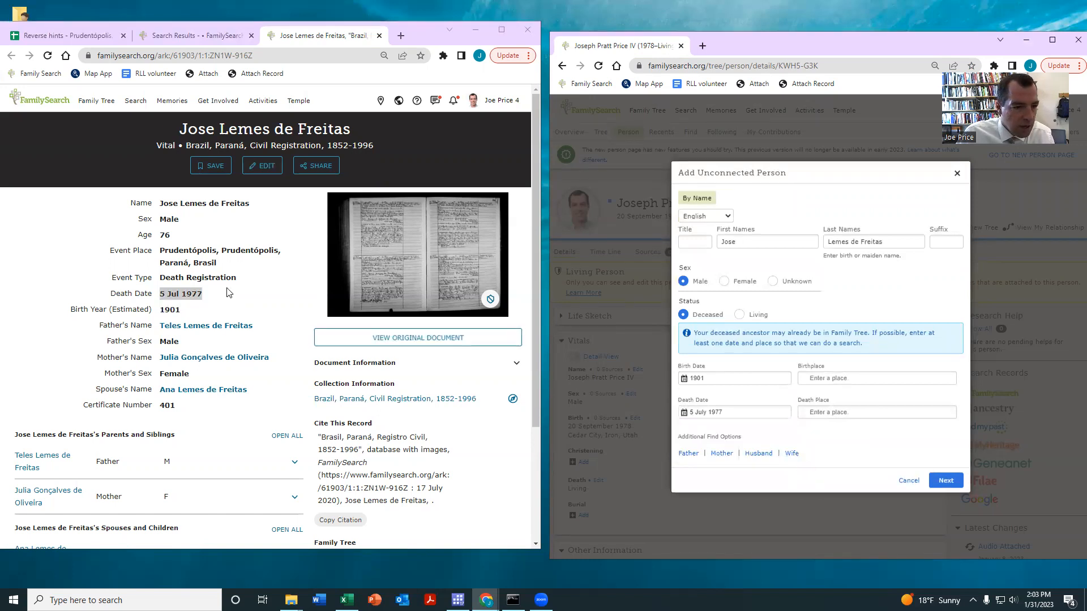
Copy the event place Prudentópolis, Prudentópolis, Paraná, Brasil from the record into the unconnected person's death place.
{"action": "left_click_drag", "start_coordinate": [219, 264], "coordinate": [149, 248]}
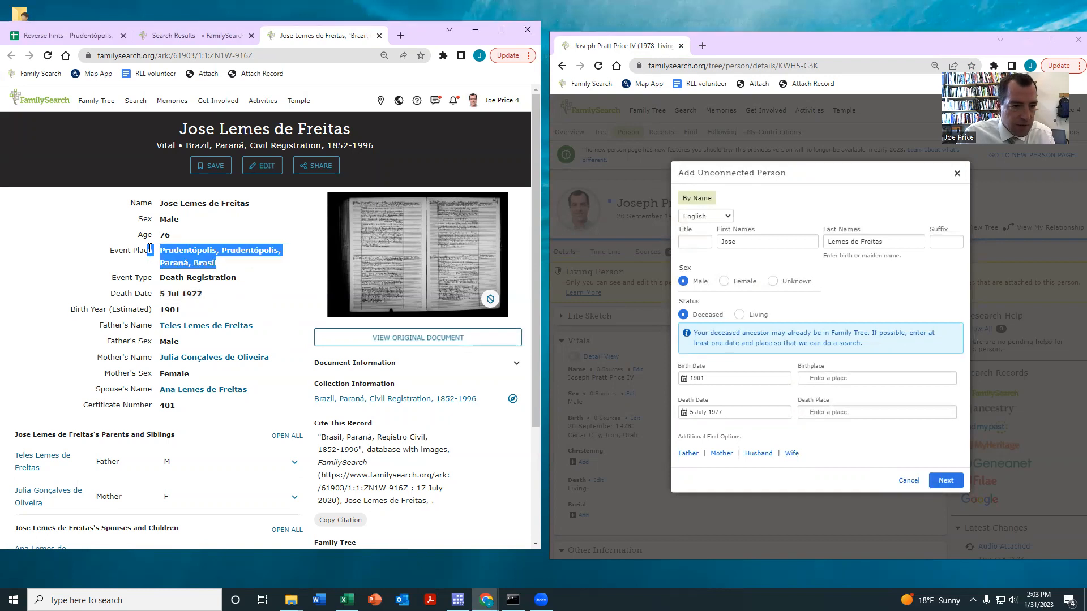
{"action": "key", "text": "ctrl+c"}
{"action": "left_click", "coordinate": [838, 411]}
{"action": "key", "text": "ctrl+v"}
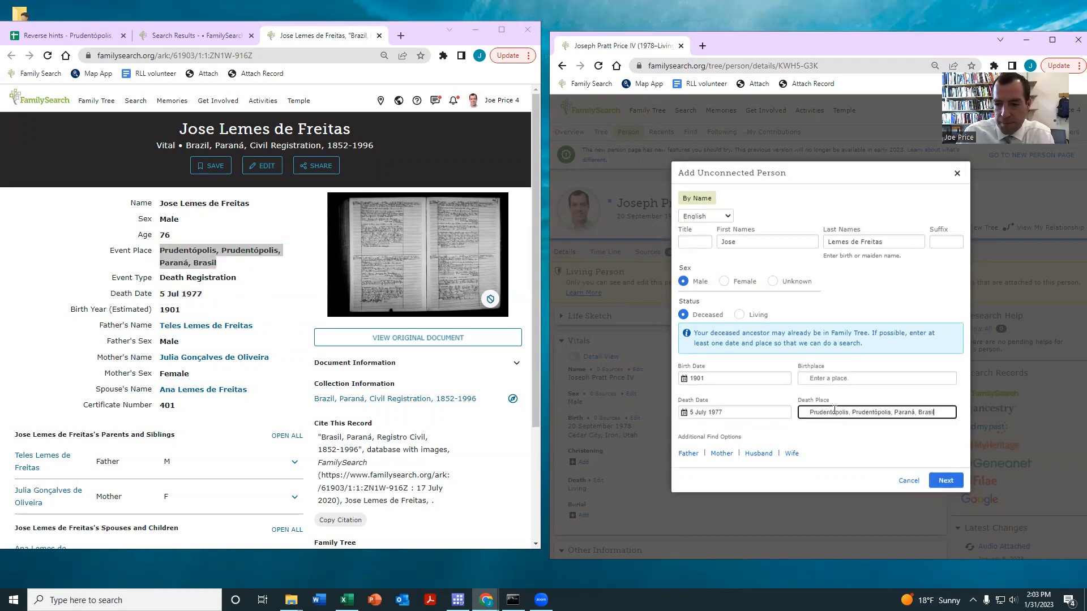
{"action": "left_click", "coordinate": [852, 446]}
Search Family Tree for matches to the entered details, review the record, and create the unconnected person.
{"action": "left_click", "coordinate": [941, 481]}
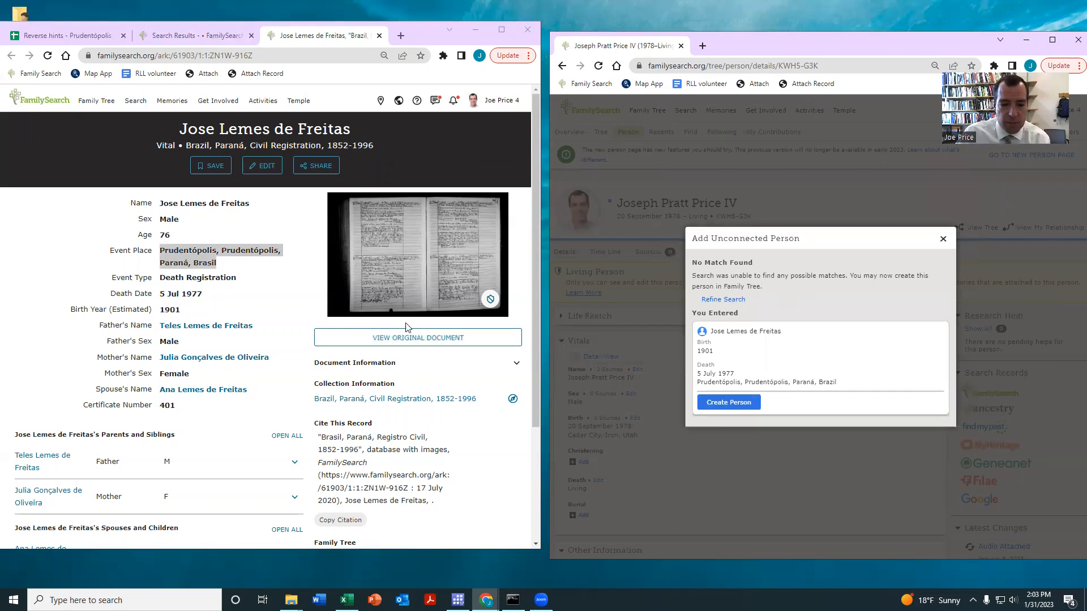
{"action": "scroll", "coordinate": [391, 307], "scroll_direction": "down", "scroll_amount": 3}
{"action": "scroll", "coordinate": [390, 307], "scroll_direction": "up", "scroll_amount": 1}
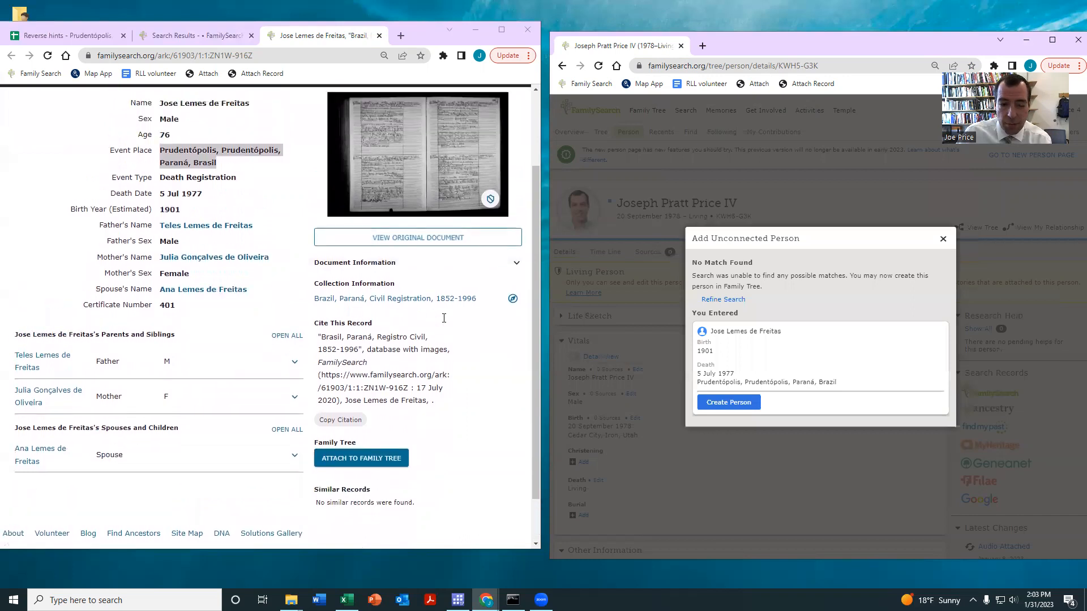
{"action": "scroll", "coordinate": [294, 274], "scroll_direction": "up", "scroll_amount": 2}
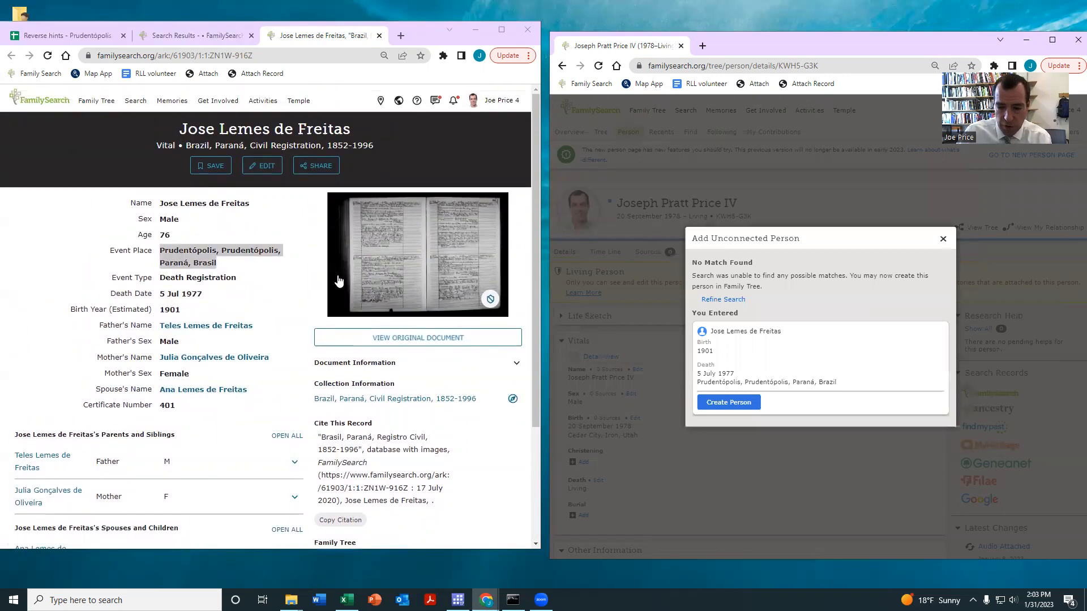
{"action": "left_click", "coordinate": [728, 403]}
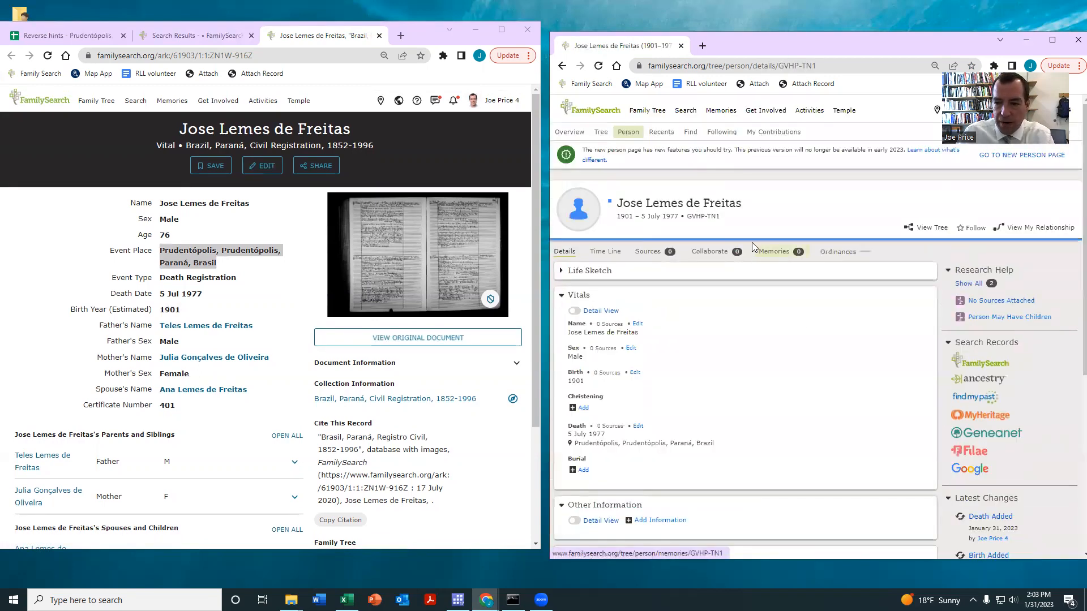
Copy the new person's ID, start attaching the death record to Family Tree, and select that person as the match.
{"action": "left_click", "coordinate": [705, 218]}
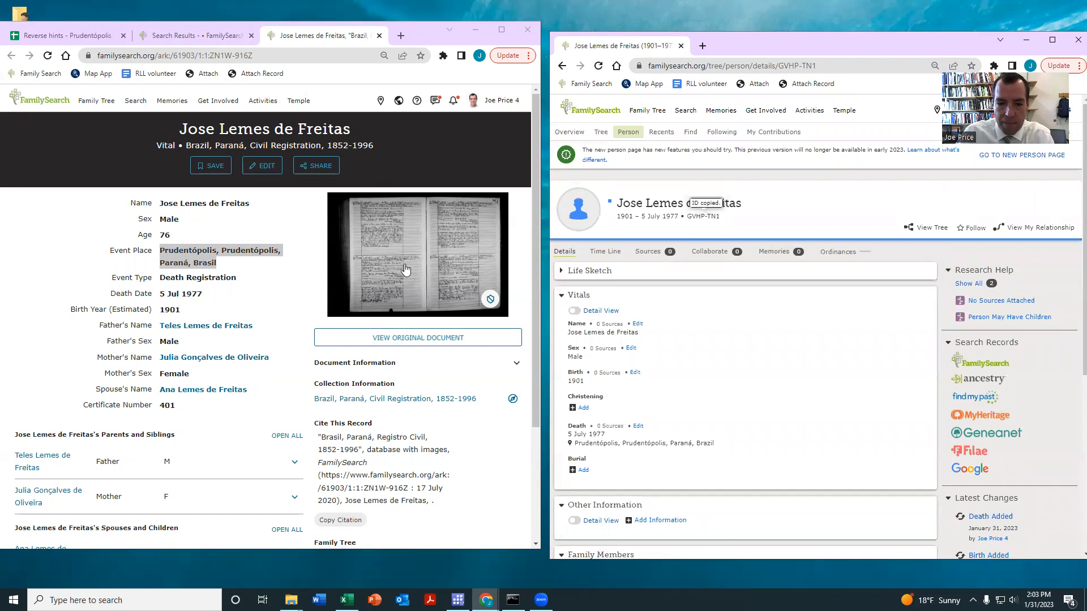
{"action": "scroll", "coordinate": [376, 396], "scroll_direction": "down", "scroll_amount": 3}
{"action": "left_click", "coordinate": [373, 403]}
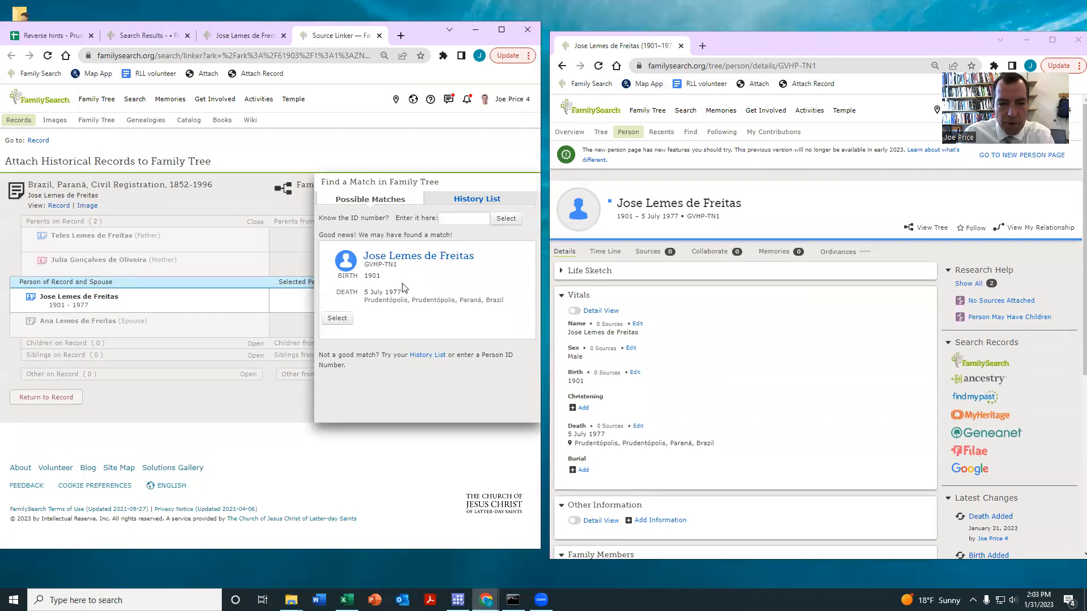
{"action": "left_click", "coordinate": [338, 318]}
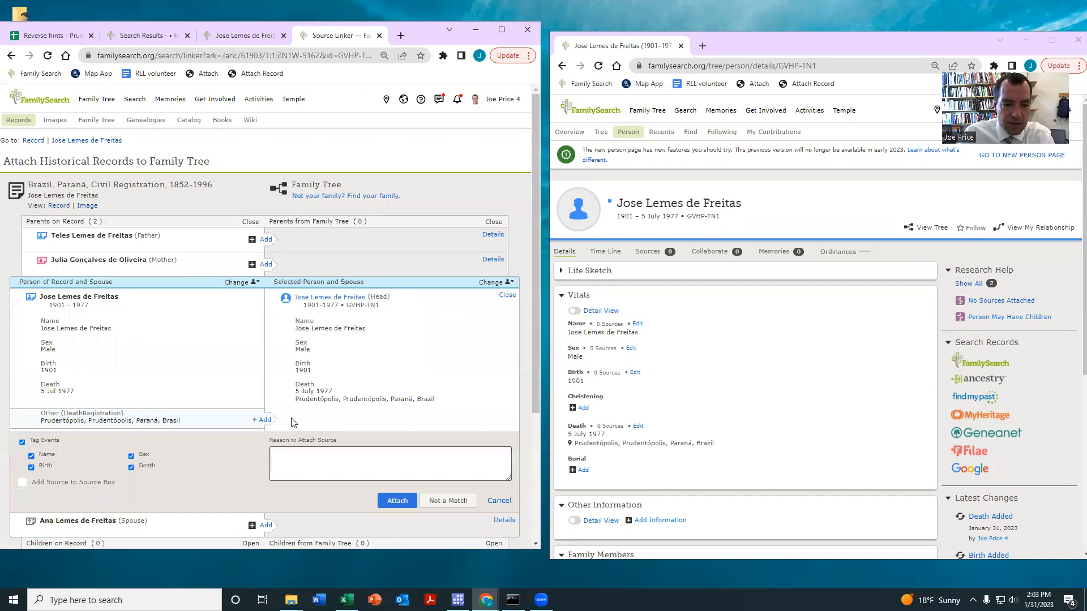
Add the death registration event to the man's tree profile and attach the record to him.
{"action": "left_click", "coordinate": [262, 425]}
{"action": "scroll", "coordinate": [339, 402], "scroll_direction": "down", "scroll_amount": 4}
{"action": "left_click", "coordinate": [400, 385]}
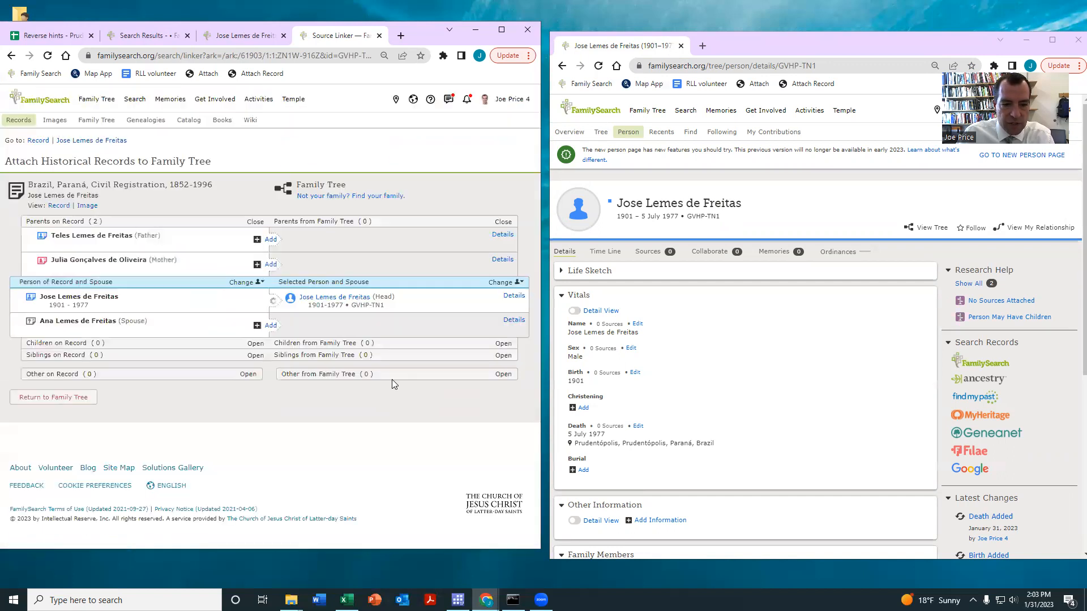
Create the father on the record as a new person in Family Tree and attach the record to him.
{"action": "left_click", "coordinate": [268, 238]}
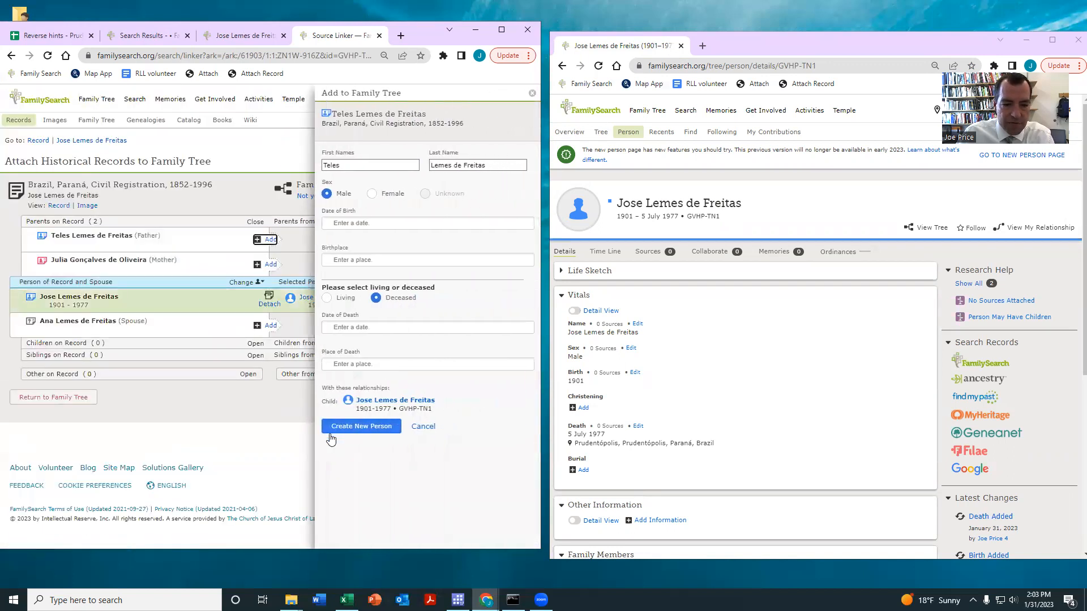
{"action": "left_click", "coordinate": [338, 426]}
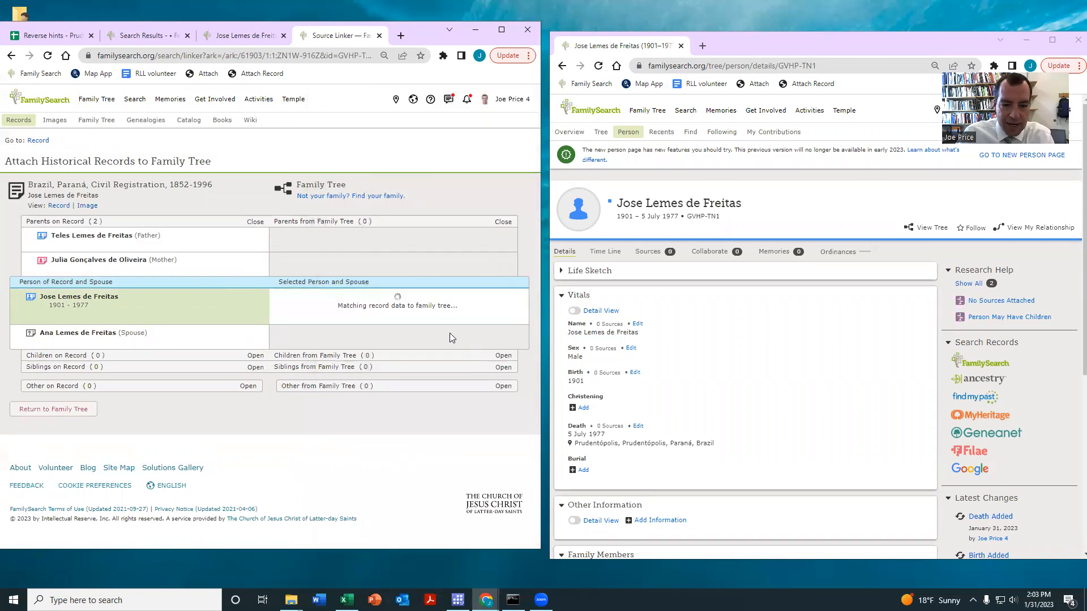
{"action": "left_click", "coordinate": [442, 361]}
Create the mother on the record as a new person in Family Tree and attach the record to her.
{"action": "left_click", "coordinate": [267, 264]}
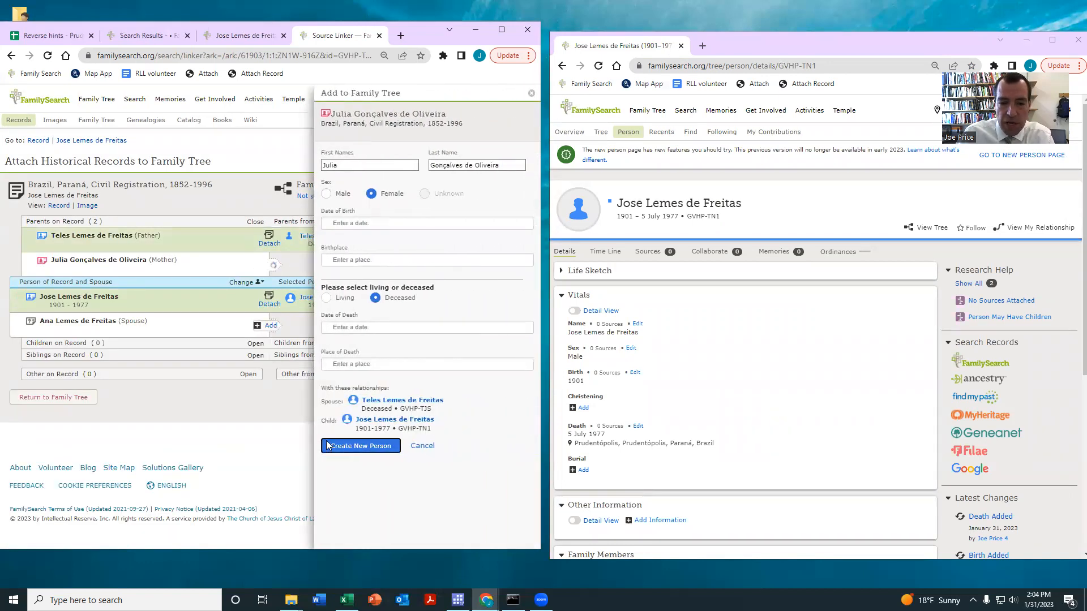
{"action": "left_click", "coordinate": [340, 445]}
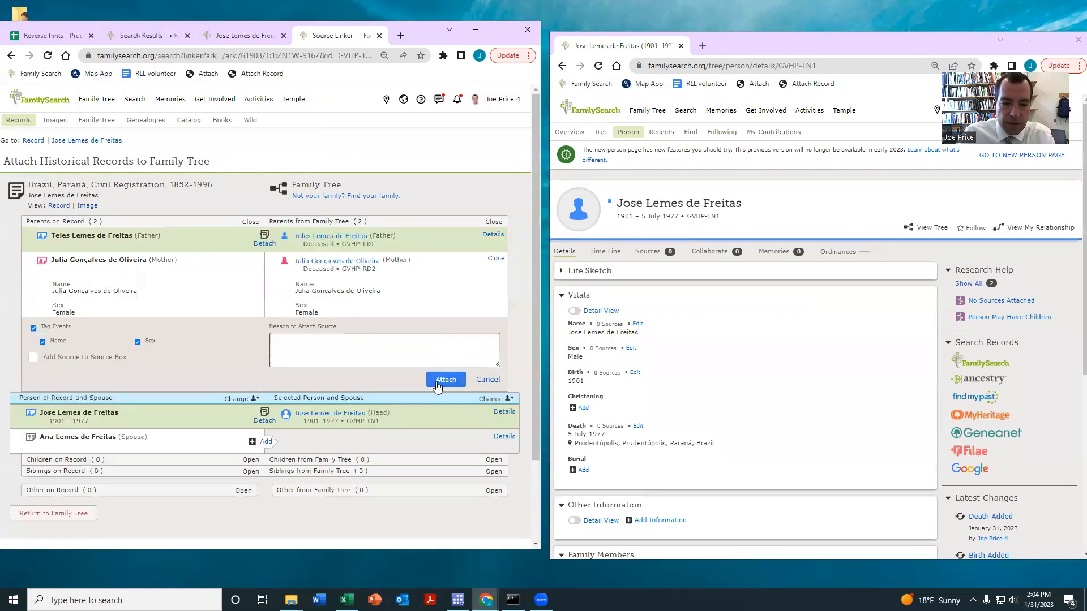
{"action": "left_click", "coordinate": [442, 382]}
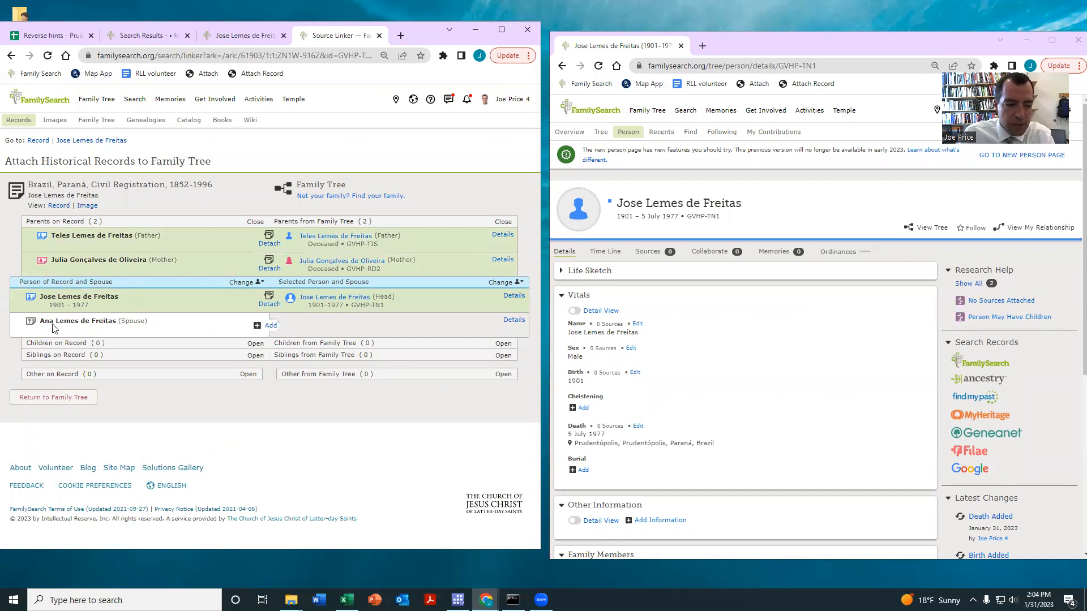
Create the spouse as a new Female, Deceased person with the reason "yes", and attach the record to her.
{"action": "left_click", "coordinate": [270, 326]}
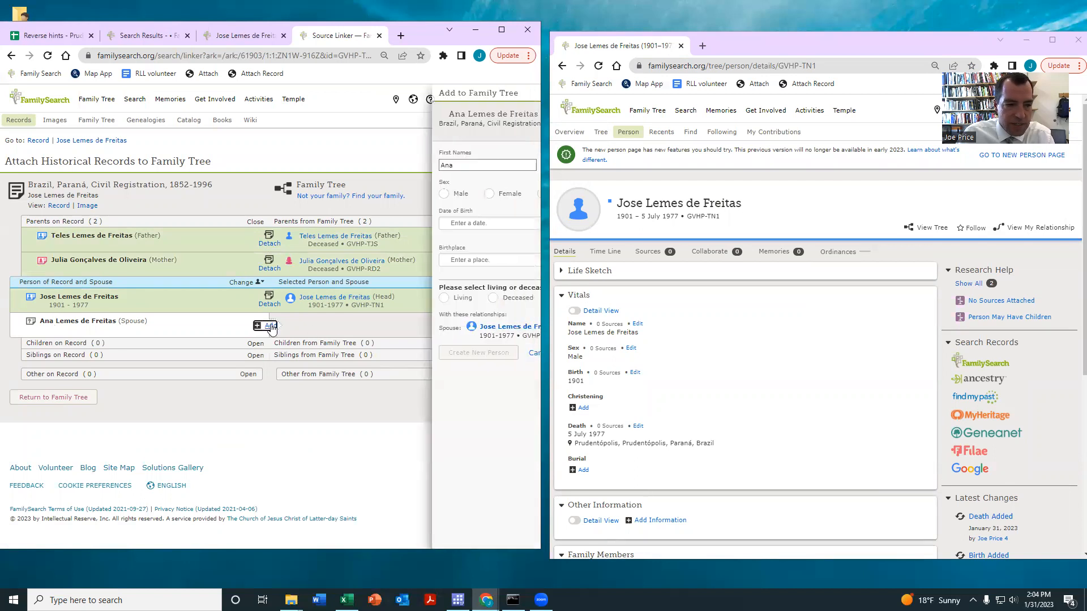
{"action": "left_click", "coordinate": [371, 193]}
{"action": "left_click", "coordinate": [375, 297]}
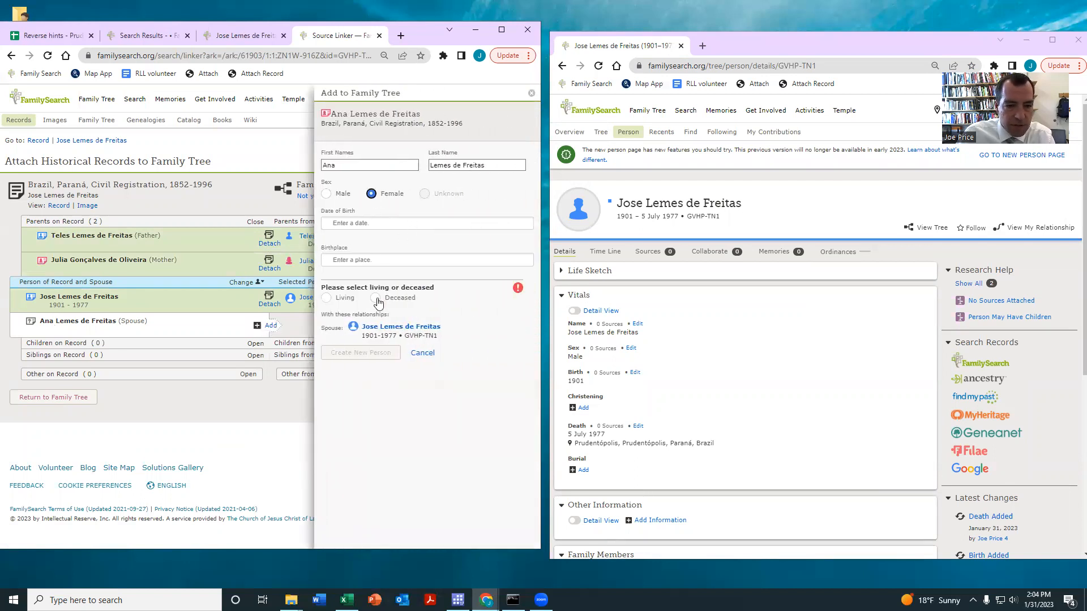
{"action": "left_click", "coordinate": [372, 466]}
{"action": "type", "text": "yes"}
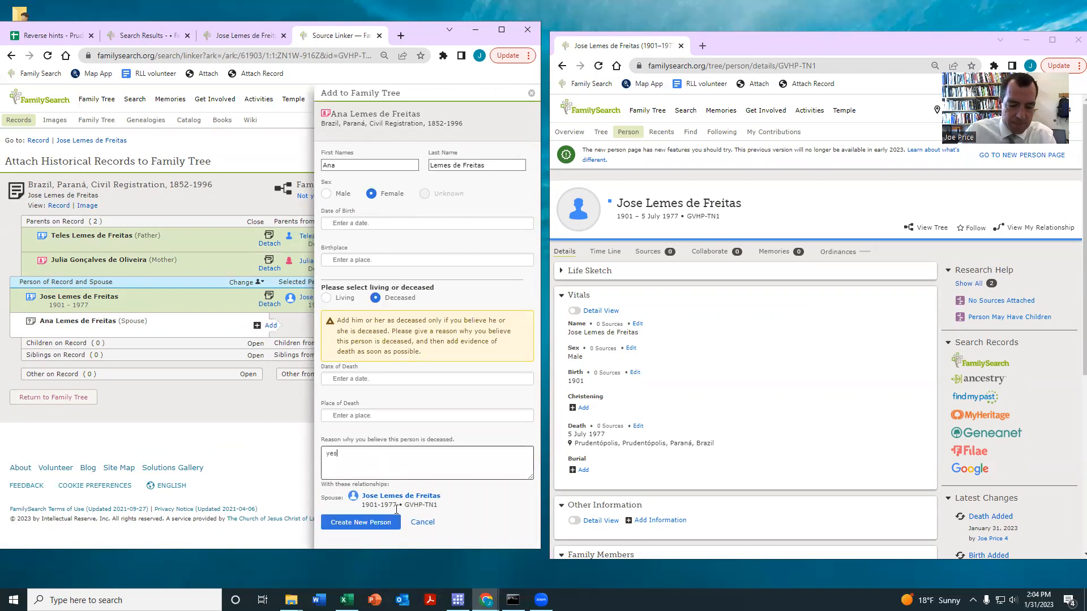
{"action": "left_click", "coordinate": [357, 523]}
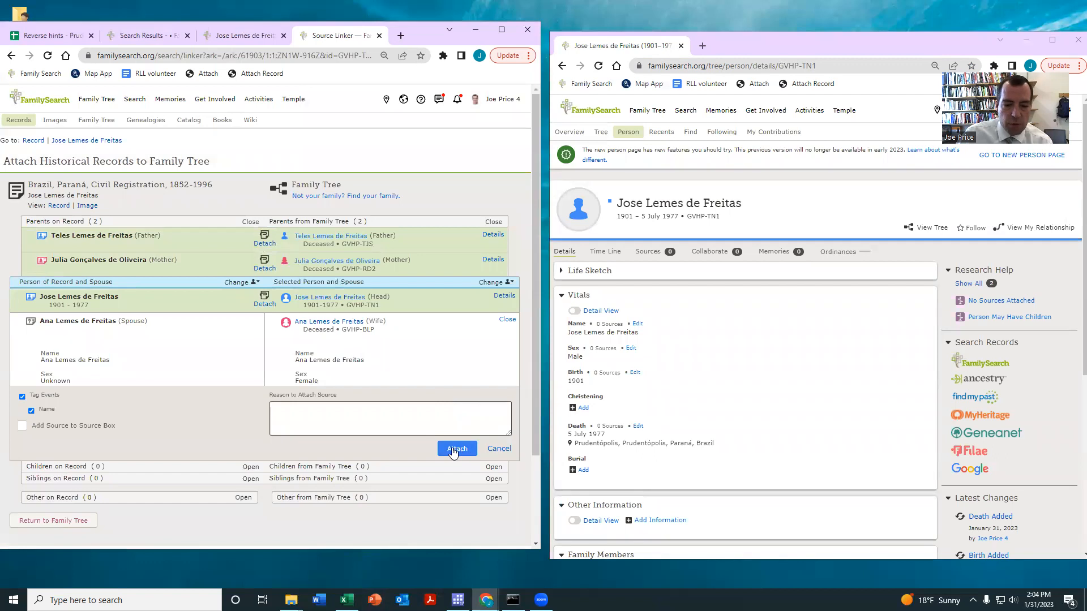
{"action": "left_click", "coordinate": [456, 449]}
Go to the newly attached man's person page and from his family members on to his father's person page.
{"action": "left_click", "coordinate": [334, 297]}
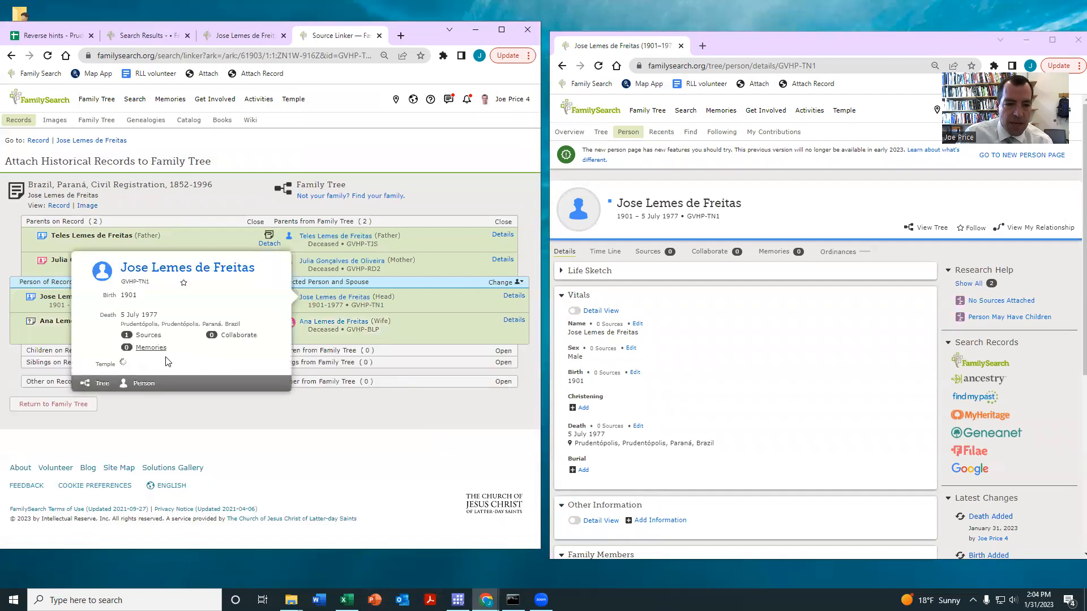
{"action": "left_click", "coordinate": [145, 390]}
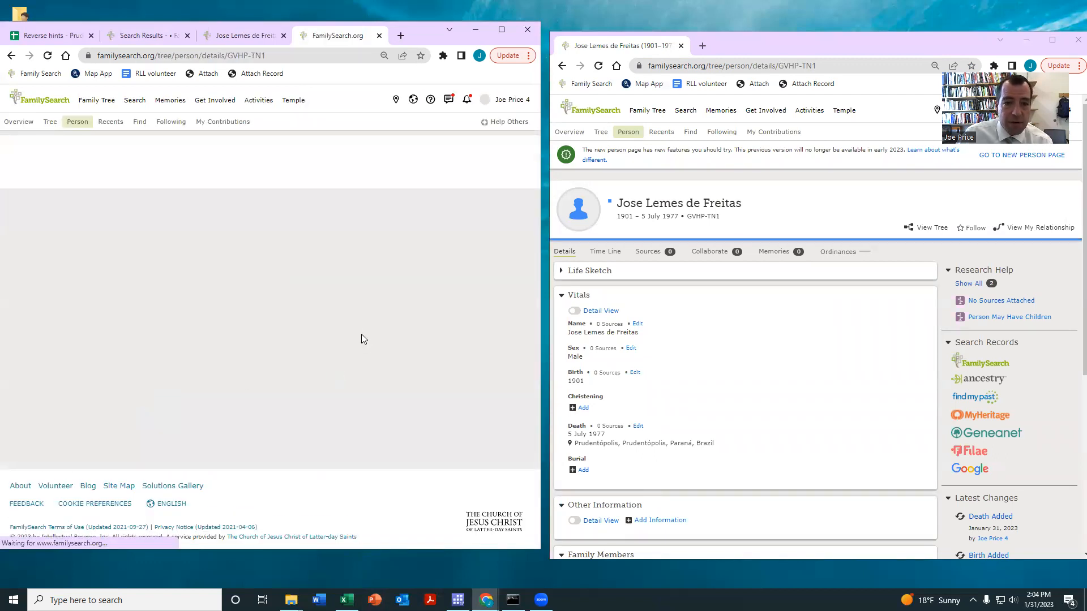
{"action": "scroll", "coordinate": [357, 344], "scroll_direction": "down", "scroll_amount": 5}
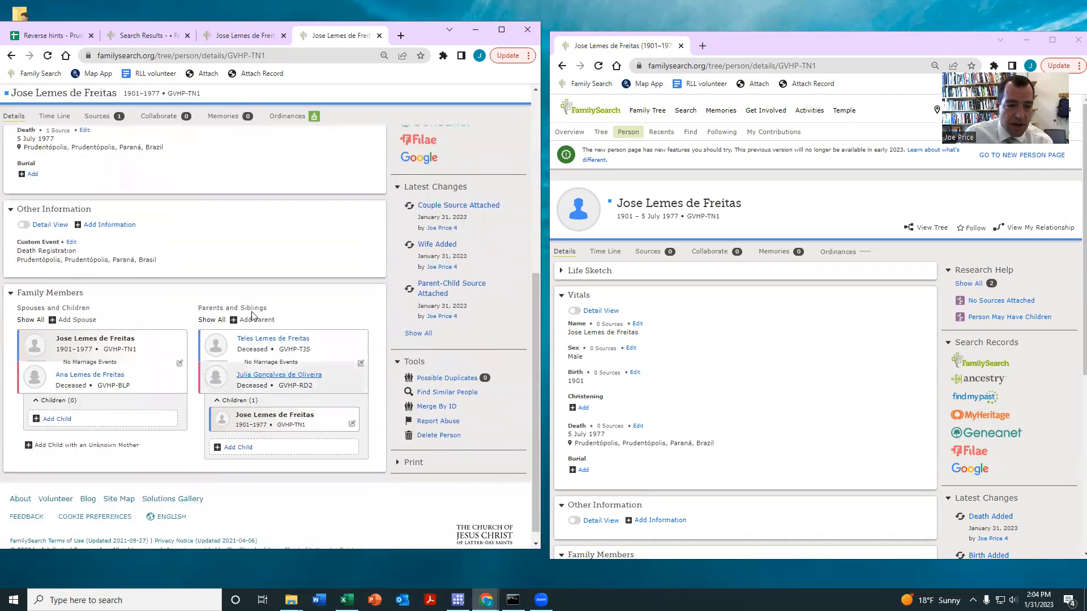
{"action": "left_click", "coordinate": [273, 326]}
{"action": "left_click", "coordinate": [240, 489]}
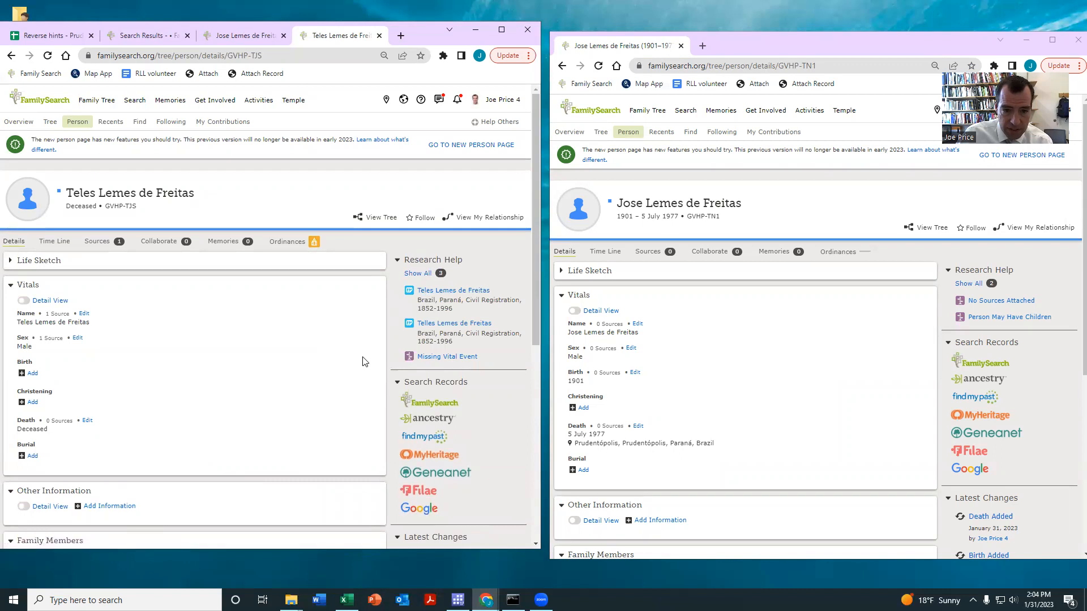
Open the father's first record hint, from Brazil, Paraná, Civil Registration, 1852-1996, for review and attachment.
{"action": "scroll", "coordinate": [362, 361], "scroll_direction": "down", "scroll_amount": 2}
{"action": "left_click", "coordinate": [453, 178]}
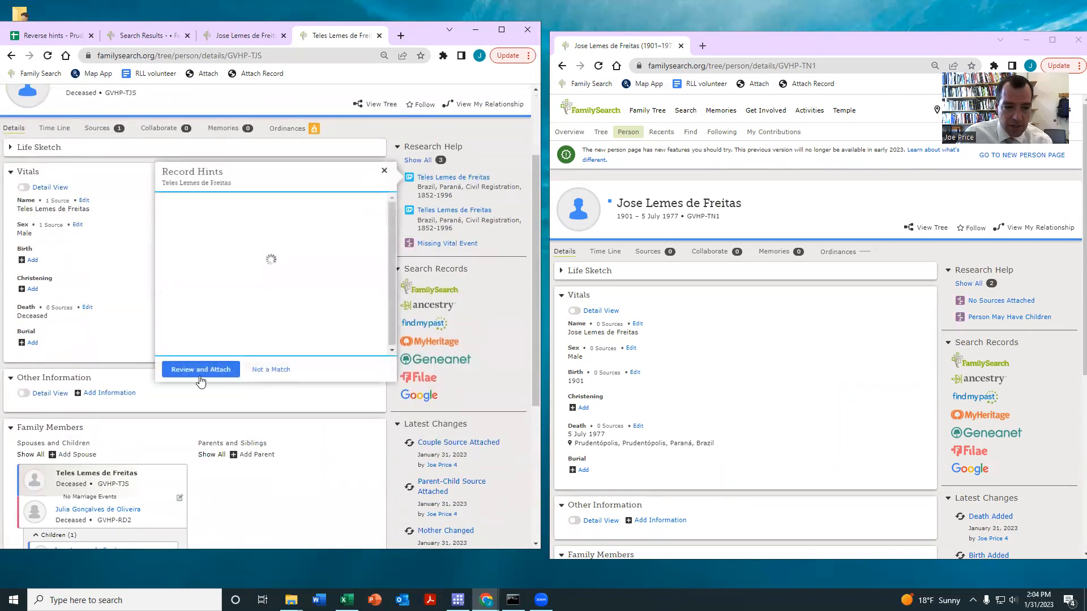
{"action": "left_click", "coordinate": [191, 372]}
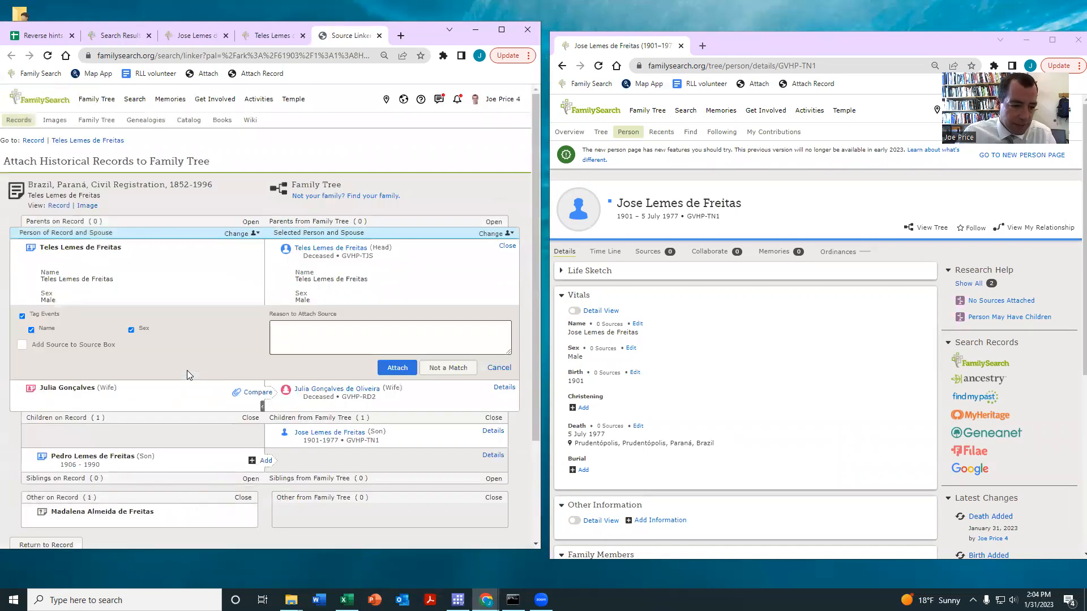
Compare the details of the son on the record and the son in the tree, and attach the record to both parents.
{"action": "scroll", "coordinate": [390, 312], "scroll_direction": "down", "scroll_amount": 3}
{"action": "left_click", "coordinate": [490, 324]}
{"action": "left_click", "coordinate": [493, 299]}
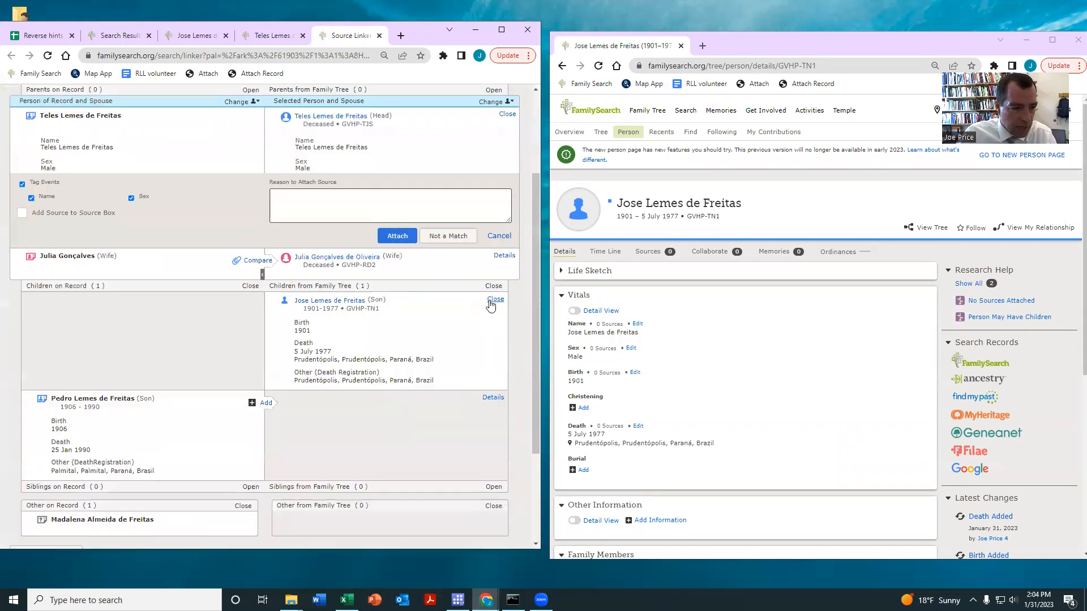
{"action": "scroll", "coordinate": [342, 387], "scroll_direction": "down", "scroll_amount": 1}
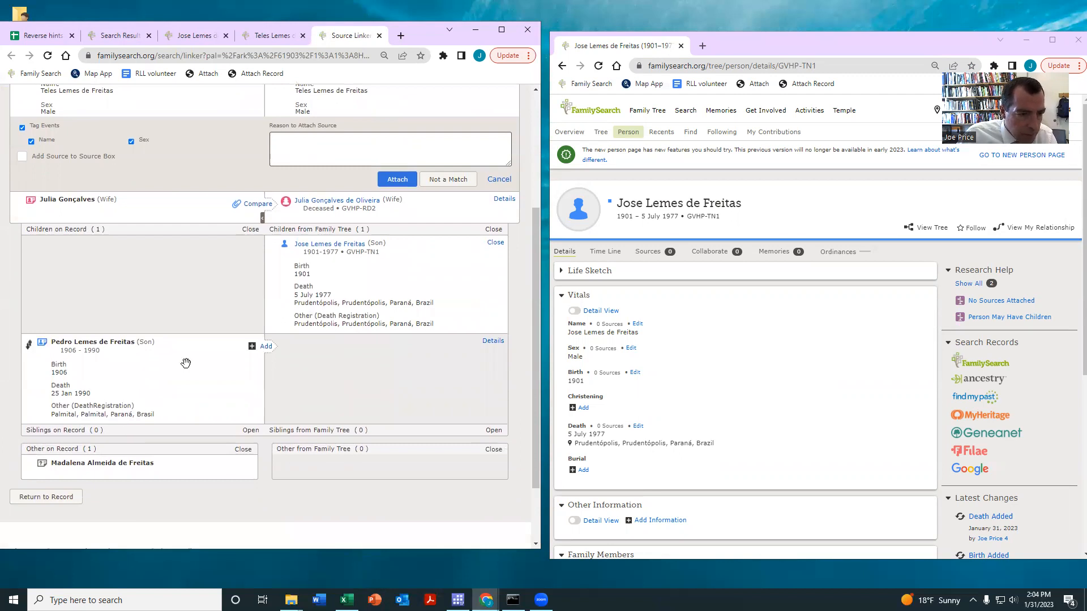
{"action": "scroll", "coordinate": [336, 376], "scroll_direction": "up", "scroll_amount": 1}
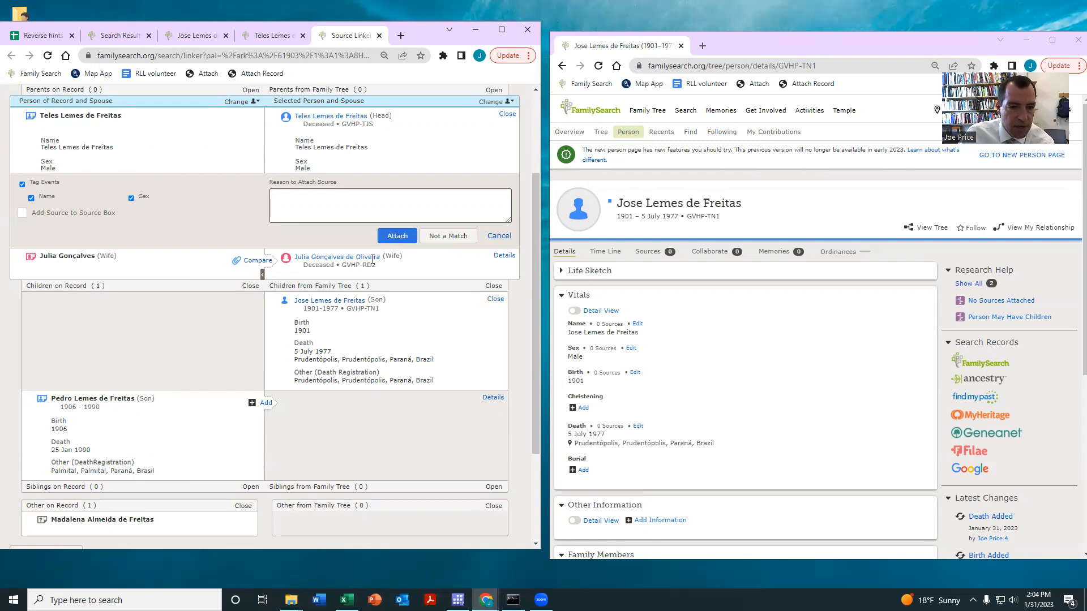
{"action": "left_click", "coordinate": [398, 237]}
{"action": "left_click", "coordinate": [457, 267]}
Create the son on the record as a new person, add his death registration event, and attach the record to him.
{"action": "left_click", "coordinate": [263, 287]}
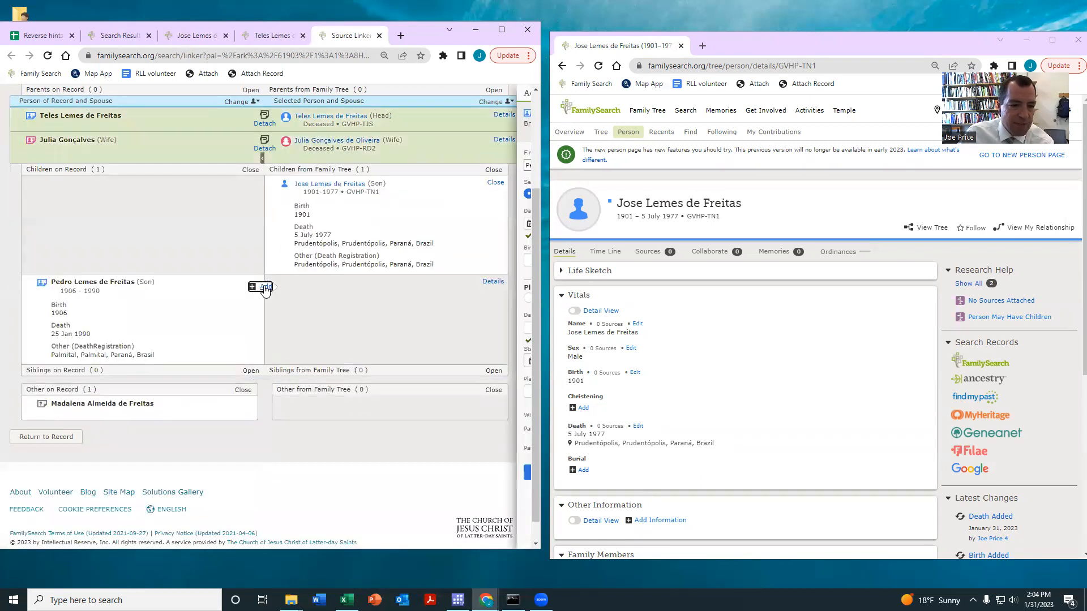
{"action": "left_click", "coordinate": [351, 474]}
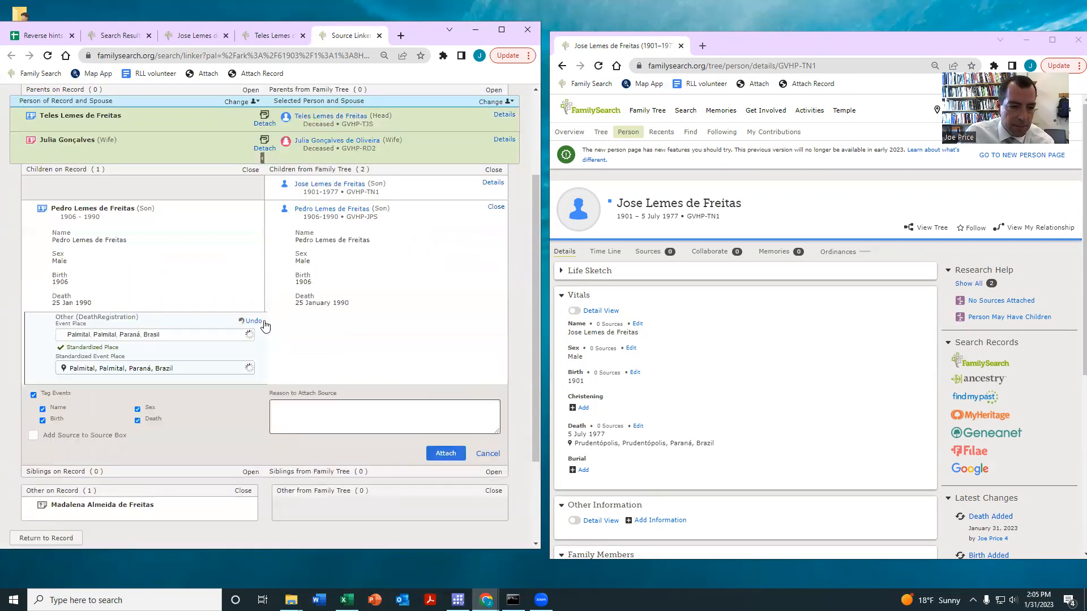
{"action": "scroll", "coordinate": [362, 339], "scroll_direction": "down", "scroll_amount": 2}
{"action": "left_click", "coordinate": [451, 342]}
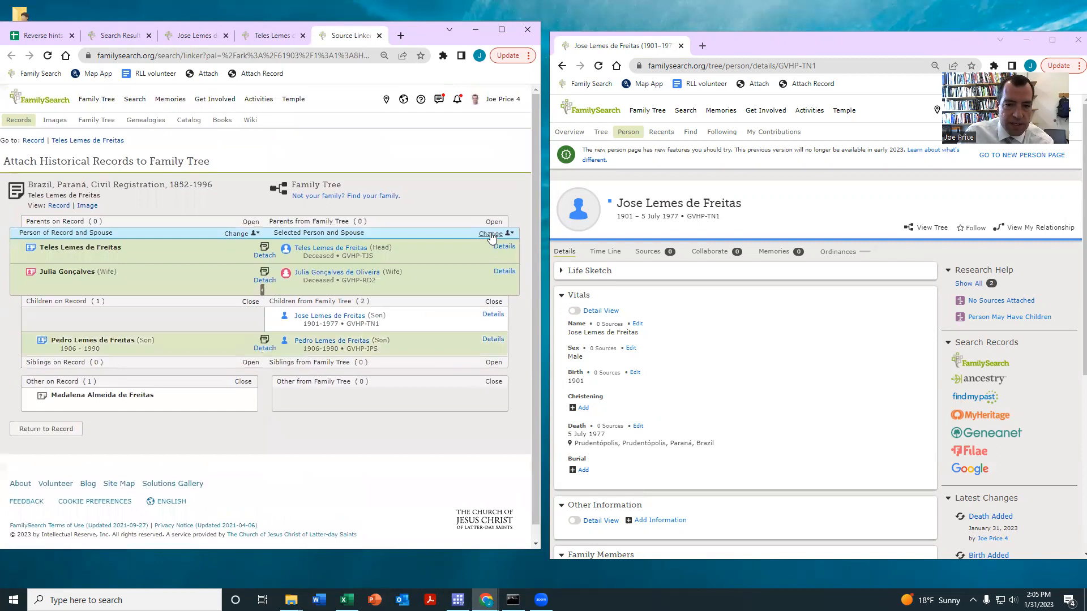
Change the selected person of the record comparison to the newly added son.
{"action": "left_click", "coordinate": [490, 235]}
{"action": "left_click", "coordinate": [418, 378]}
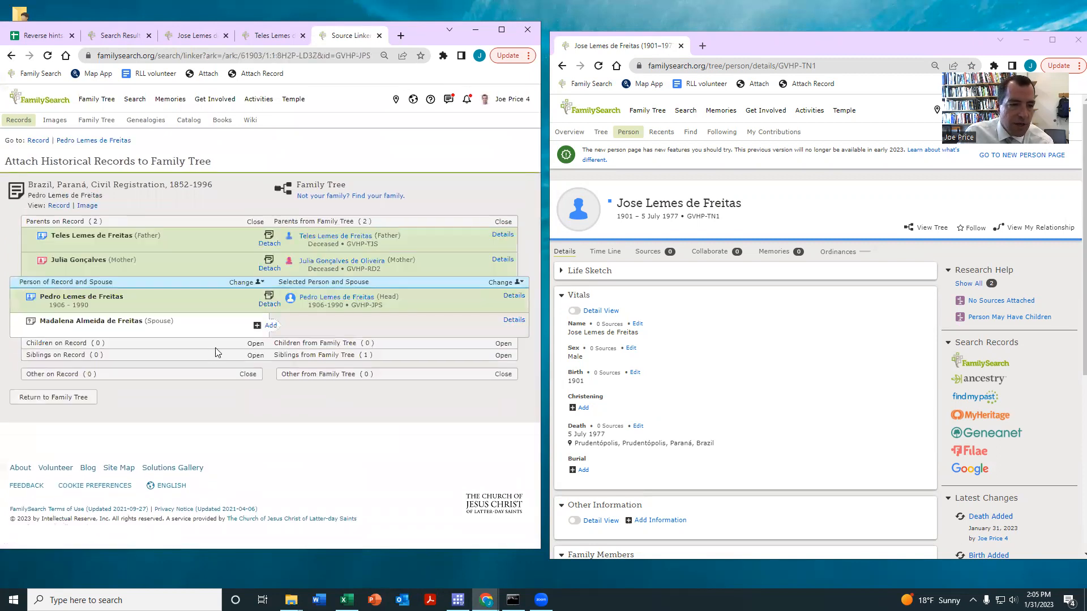
Create the record's spouse as a new deceased female with the reason "yes", attach the record to her, and open her husband's tree page.
{"action": "left_click", "coordinate": [270, 326]}
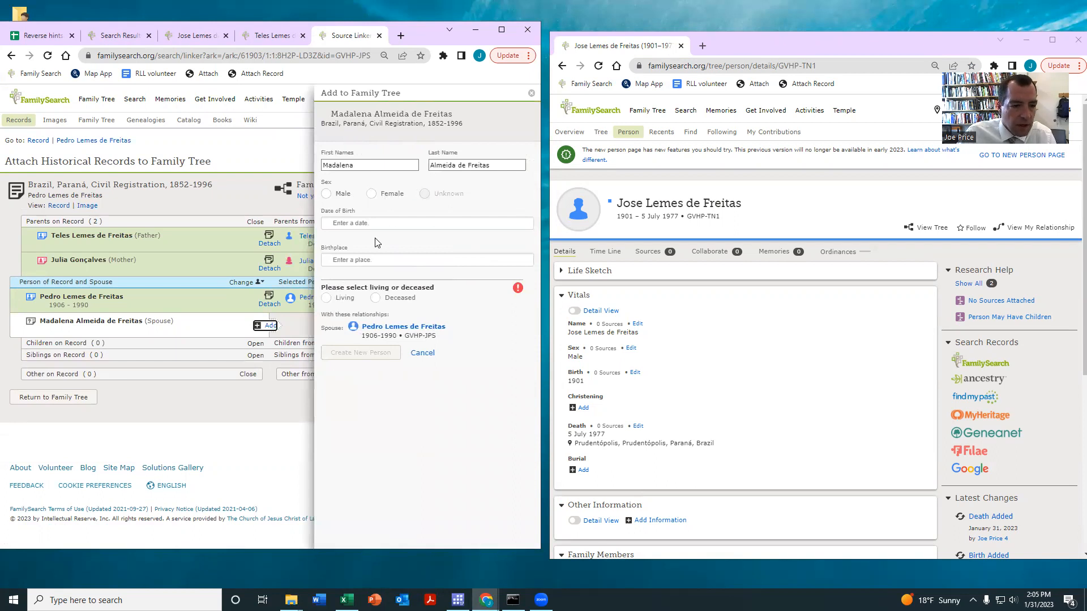
{"action": "left_click", "coordinate": [371, 194]}
{"action": "left_click", "coordinate": [375, 298]}
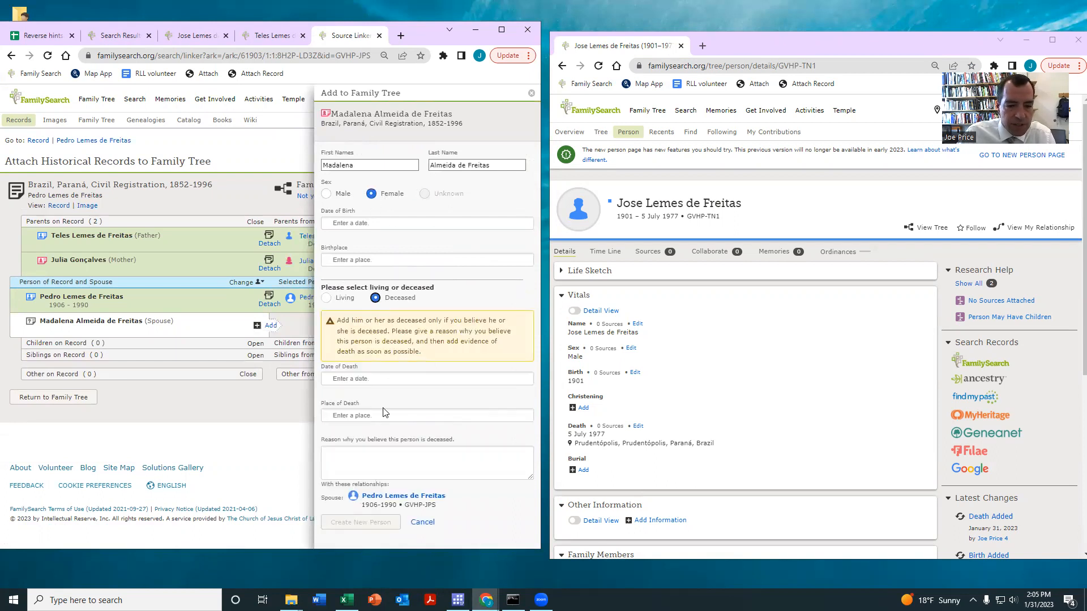
{"action": "type", "text": "yes"}
{"action": "left_click", "coordinate": [345, 526]}
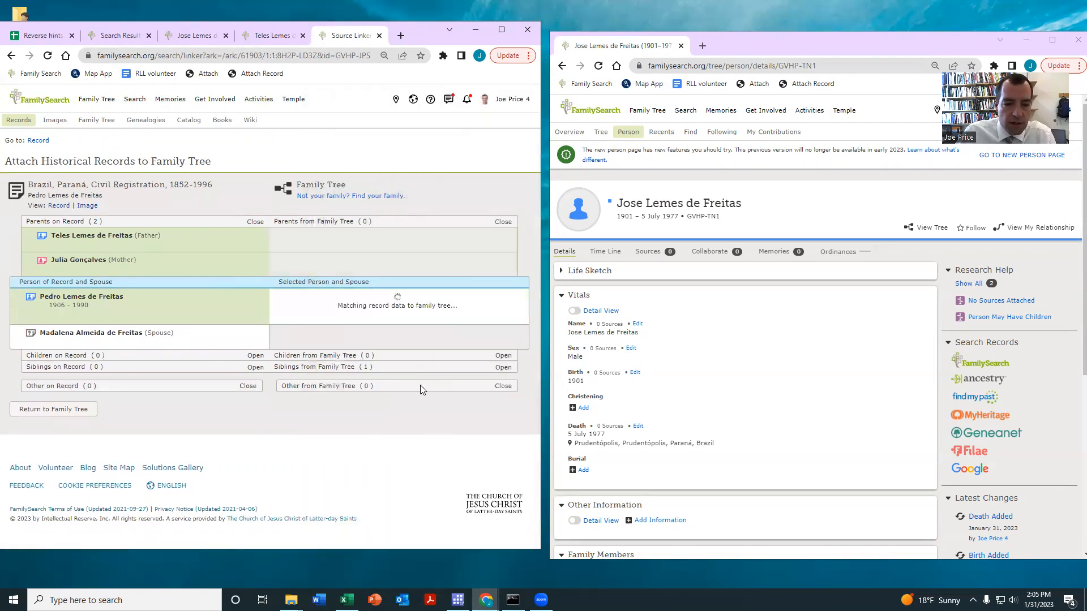
{"action": "left_click", "coordinate": [456, 447]}
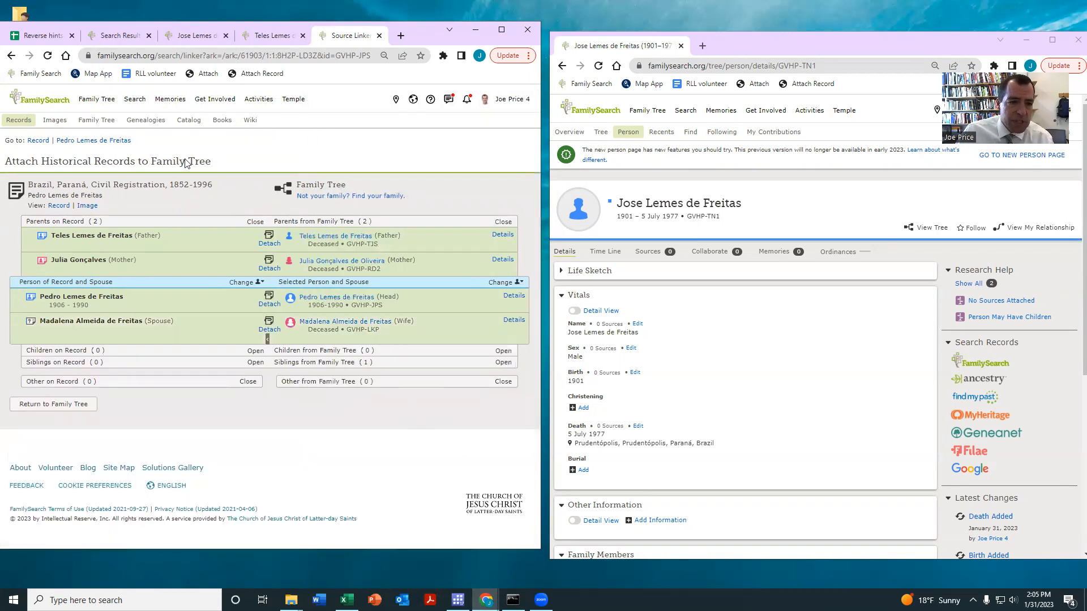
{"action": "left_click", "coordinate": [94, 140]}
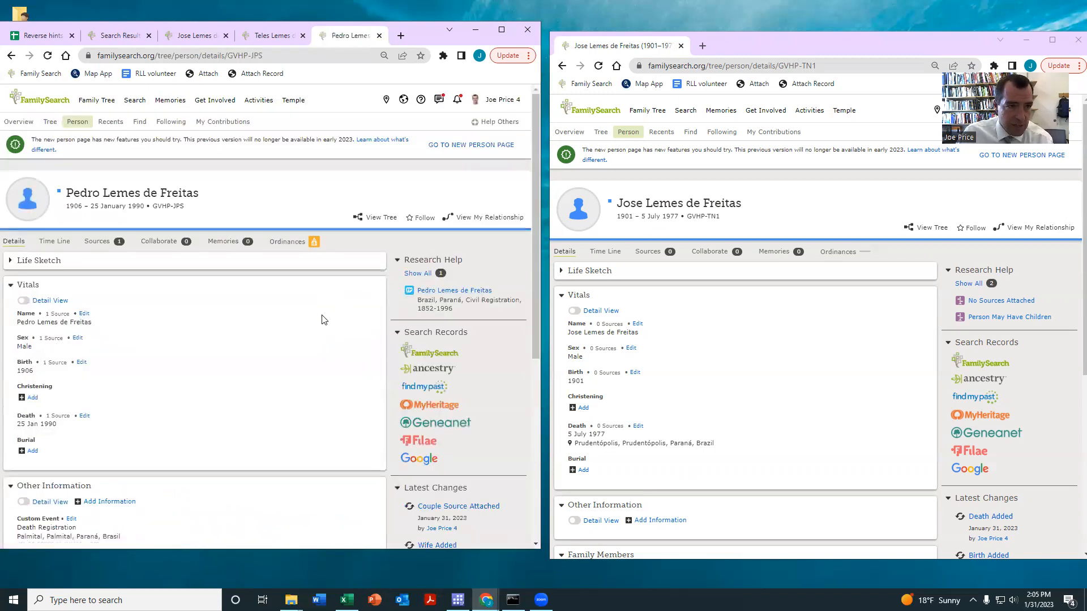
Return to the Prudentópolis, Paraná, Brazil record search results and reload them.
{"action": "left_click", "coordinate": [118, 36]}
{"action": "left_click", "coordinate": [47, 56]}
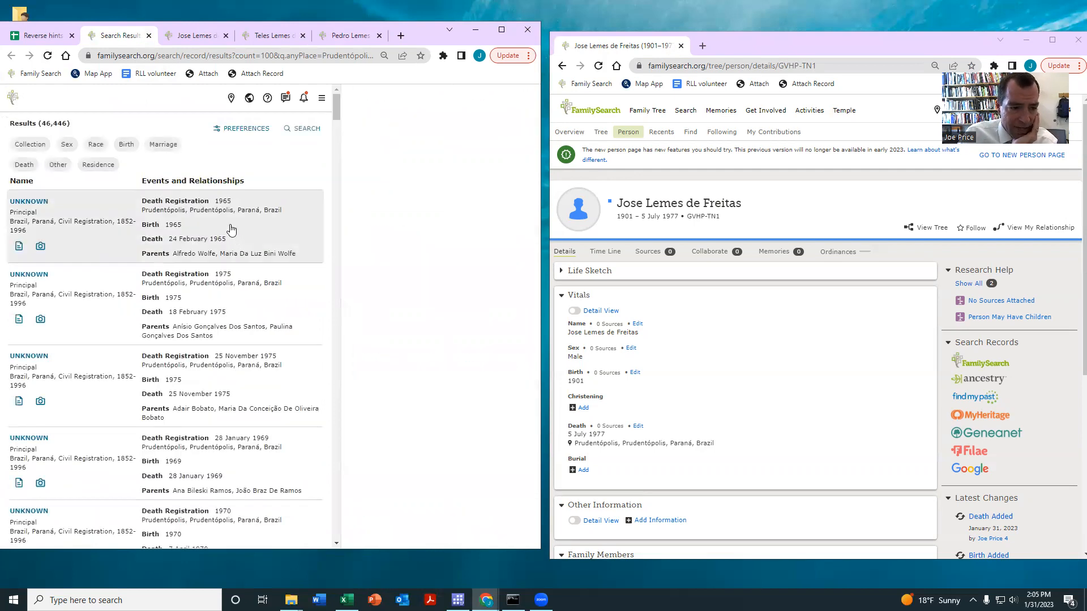
{"action": "scroll", "coordinate": [307, 191], "scroll_direction": "down", "scroll_amount": 3}
{"action": "scroll", "coordinate": [314, 251], "scroll_direction": "down", "scroll_amount": 3}
{"action": "scroll", "coordinate": [315, 251], "scroll_direction": "up", "scroll_amount": 5}
{"action": "scroll", "coordinate": [315, 251], "scroll_direction": "up", "scroll_amount": 1}
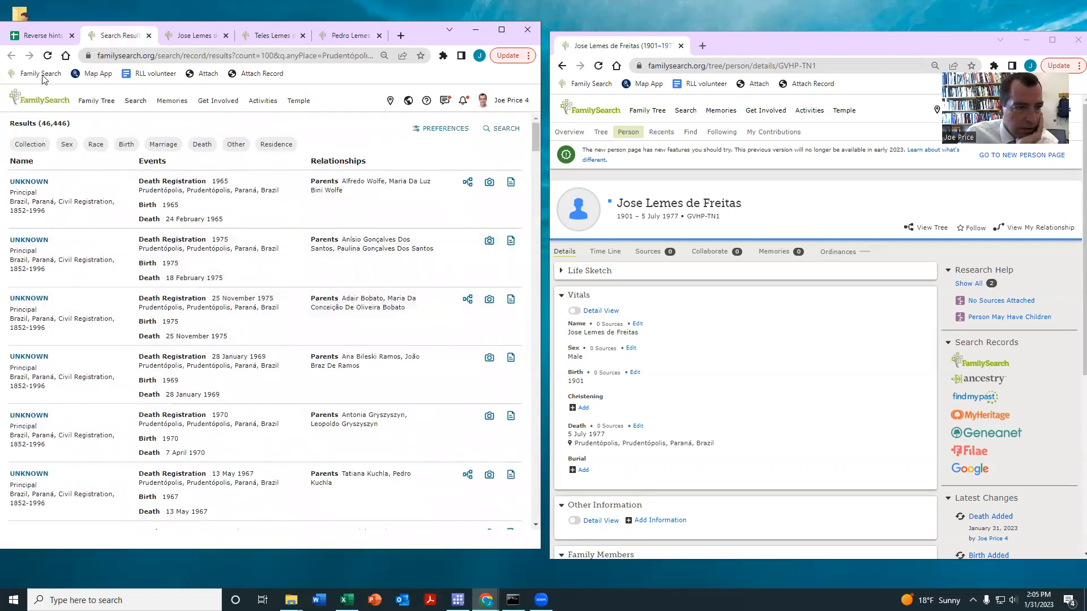
{"action": "left_click", "coordinate": [48, 55]}
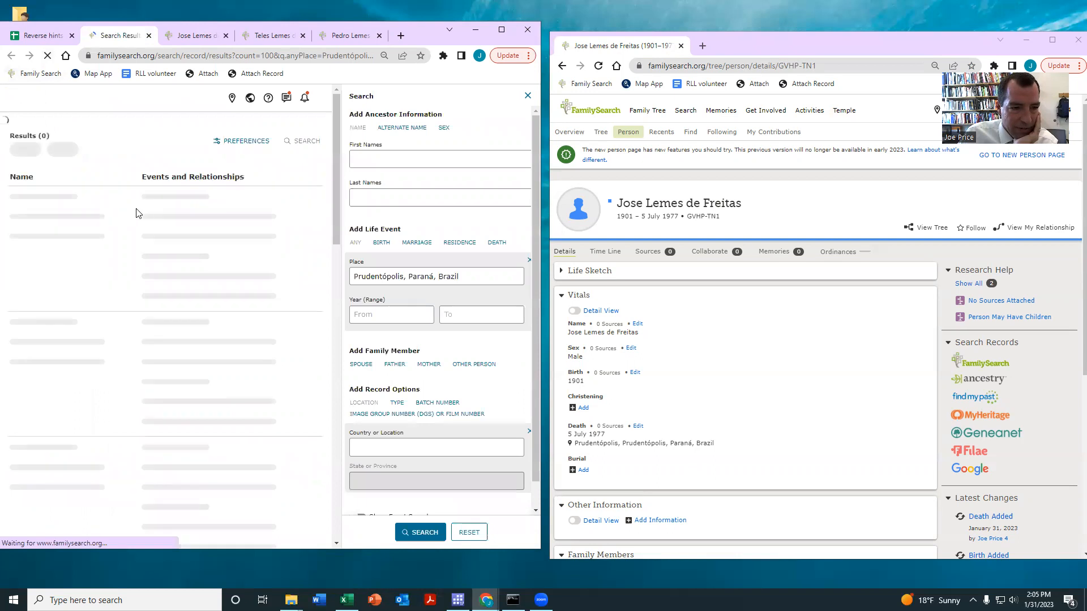
Find the woman's death registration of 11 March 1975 without a tree match in the results and open it separately, keeping the results open.
{"action": "scroll", "coordinate": [201, 264], "scroll_direction": "down", "scroll_amount": 4}
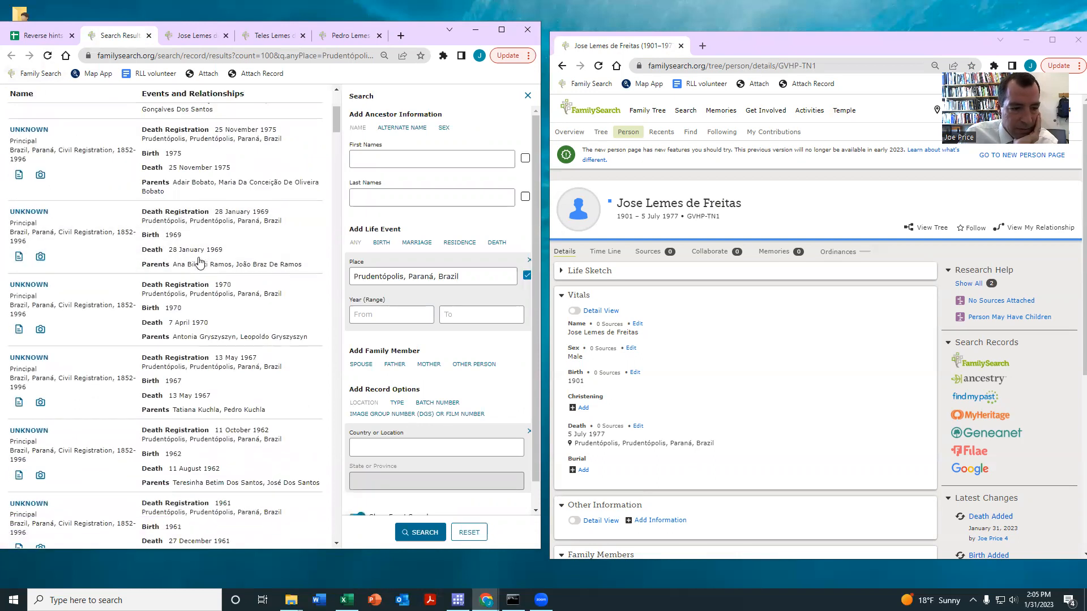
{"action": "scroll", "coordinate": [201, 263], "scroll_direction": "down", "scroll_amount": 2}
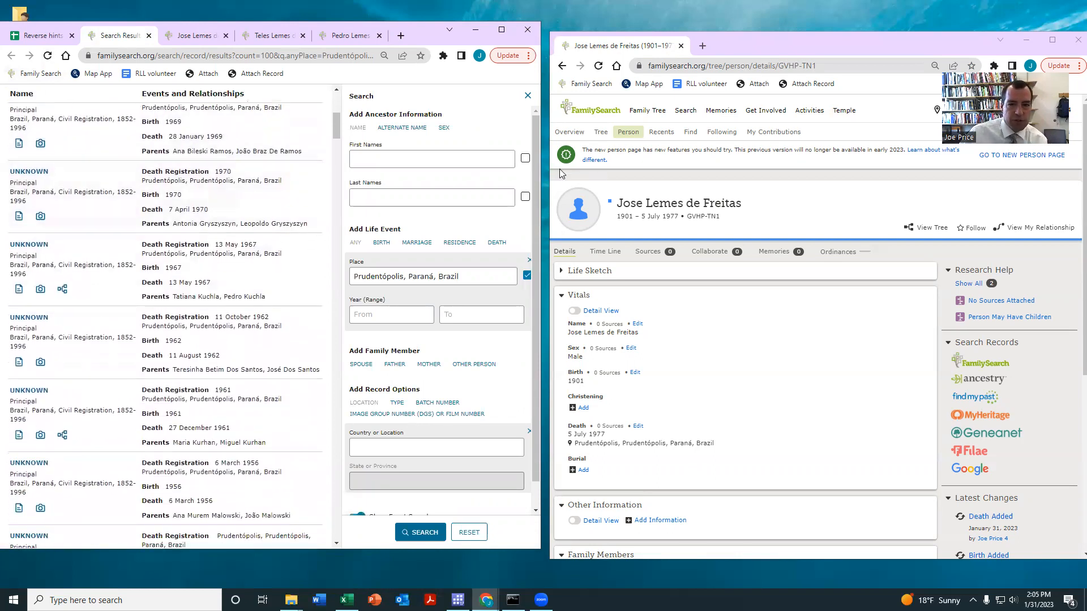
{"action": "left_click_drag", "start_coordinate": [542, 168], "coordinate": [620, 170]}
{"action": "scroll", "coordinate": [271, 272], "scroll_direction": "down", "scroll_amount": 5}
{"action": "scroll", "coordinate": [272, 272], "scroll_direction": "down", "scroll_amount": 1}
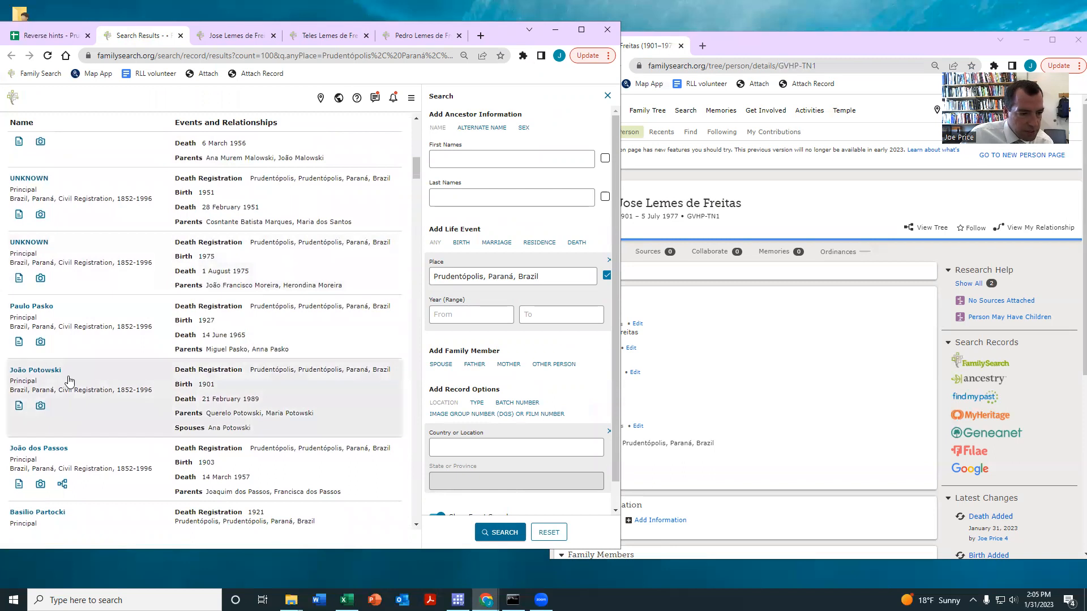
{"action": "scroll", "coordinate": [68, 368], "scroll_direction": "down", "scroll_amount": 10}
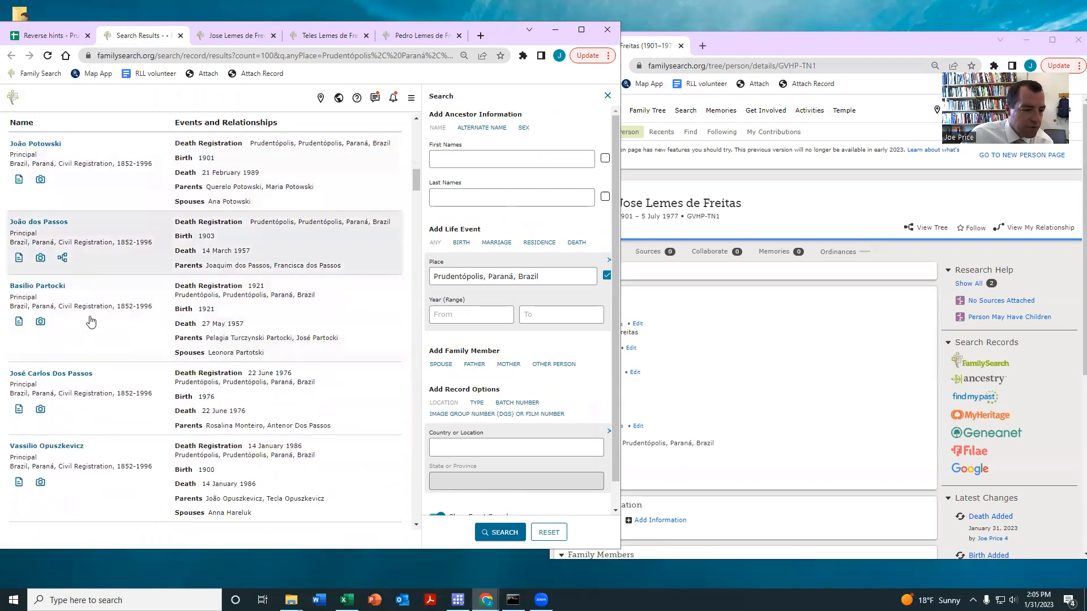
{"action": "scroll", "coordinate": [90, 318], "scroll_direction": "down", "scroll_amount": 10}
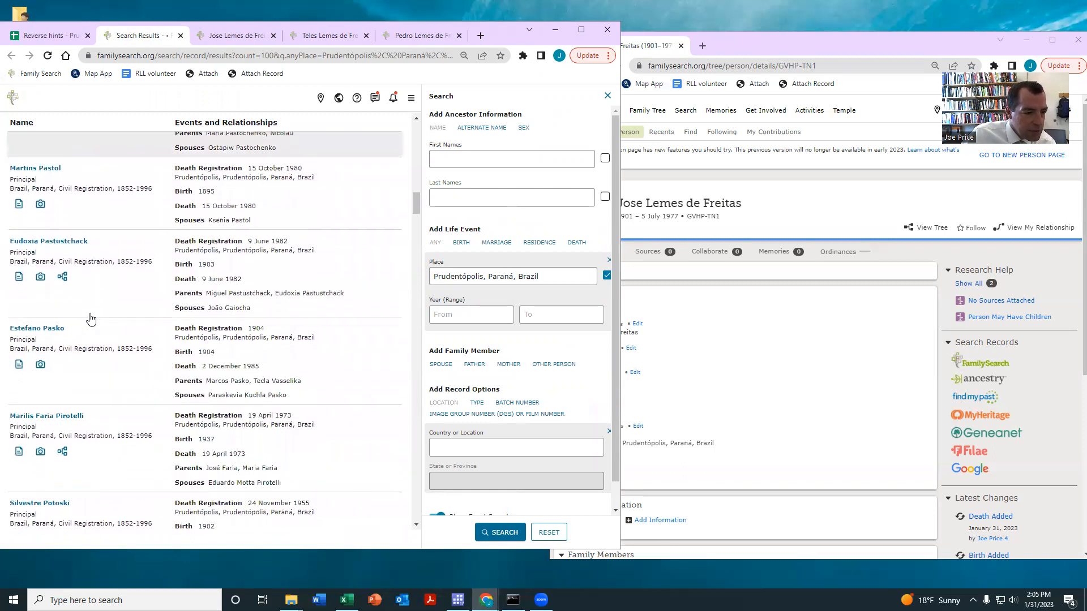
{"action": "scroll", "coordinate": [91, 319], "scroll_direction": "down", "scroll_amount": 10}
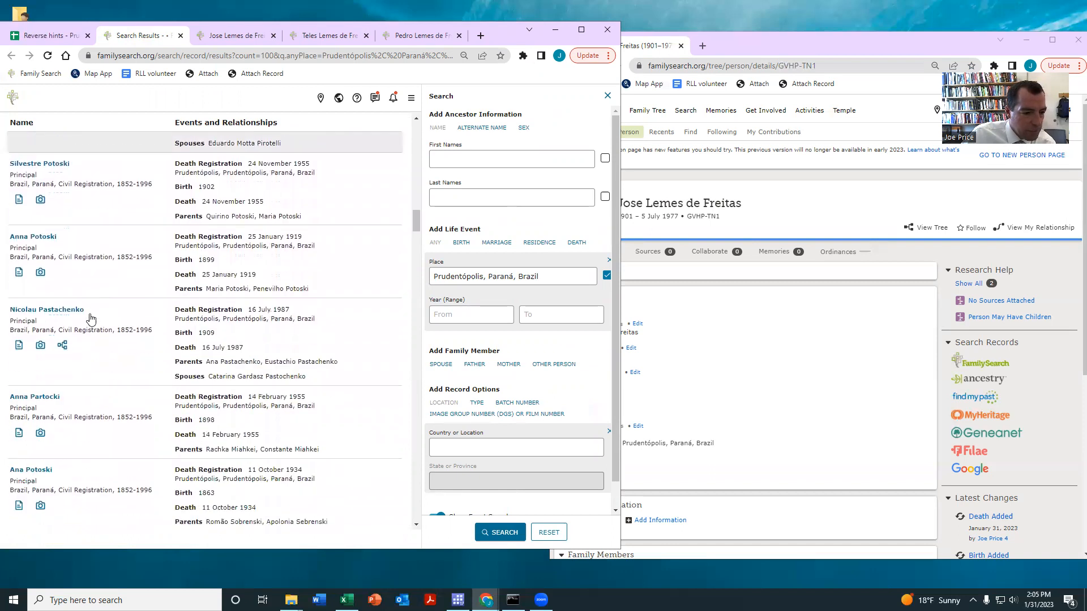
{"action": "left_click", "coordinate": [607, 96]}
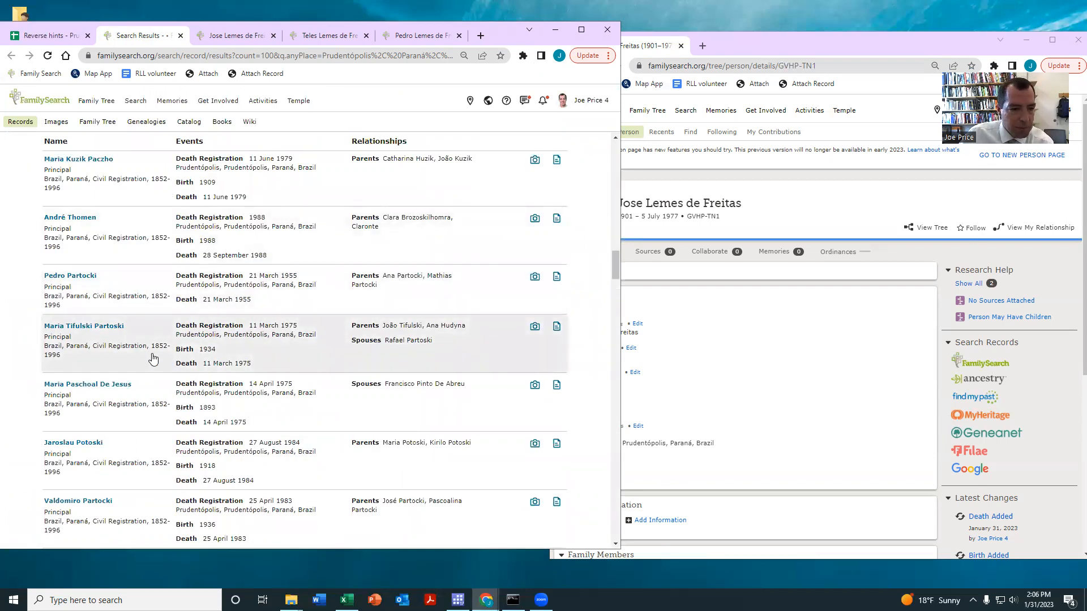
{"action": "right_click", "coordinate": [85, 330]}
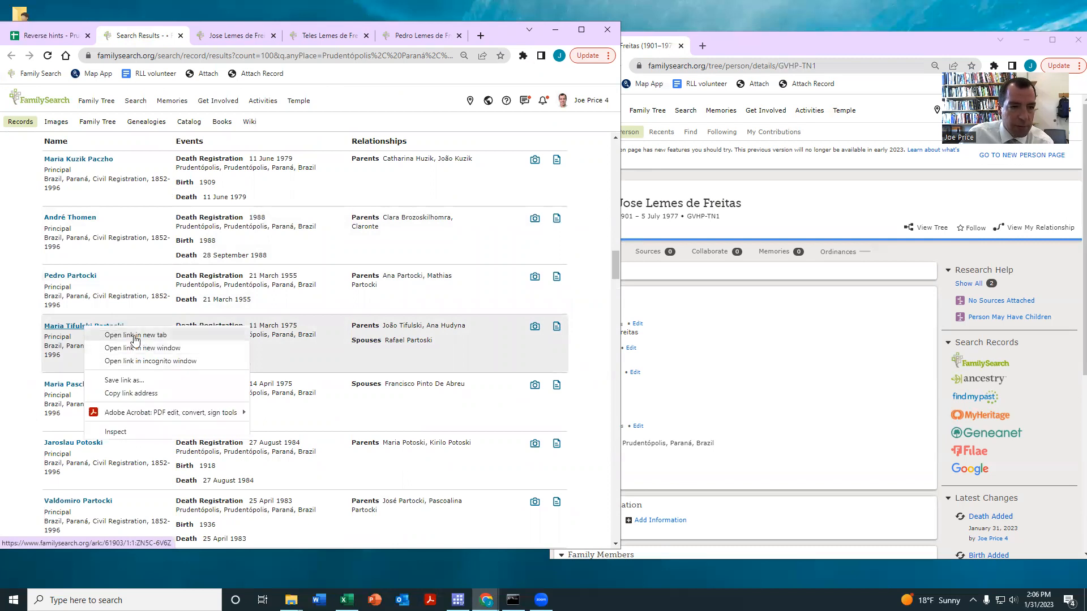
{"action": "left_click", "coordinate": [134, 335]}
{"action": "left_click", "coordinate": [198, 36]}
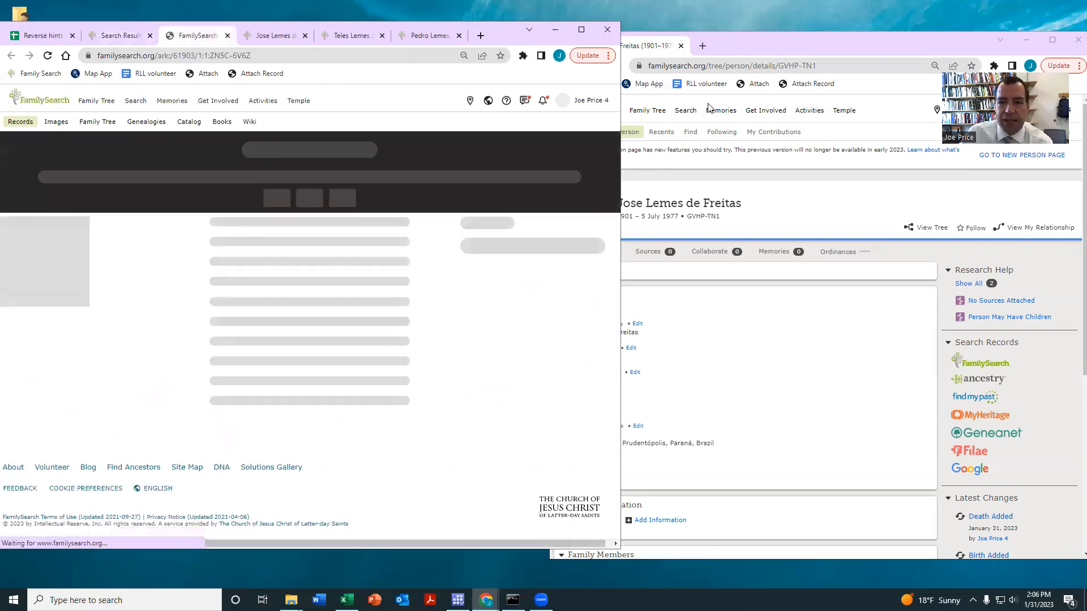
Start adding an unconnected person in the other Family Tree window and review the parents and spouse on the death record.
{"action": "left_click", "coordinate": [662, 133]}
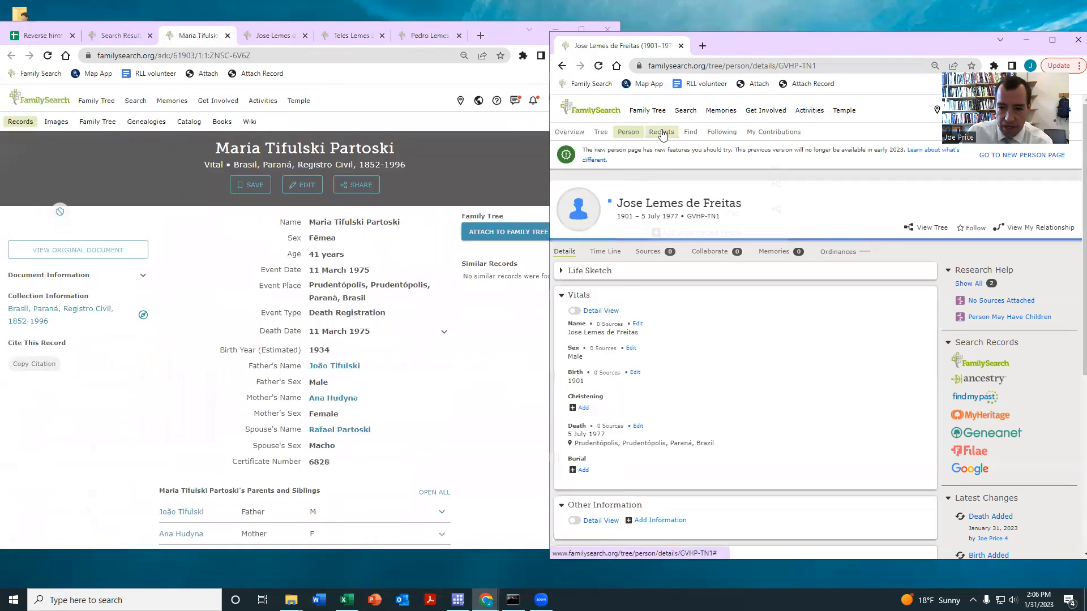
{"action": "left_click", "coordinate": [662, 133]}
{"action": "left_click", "coordinate": [687, 392]}
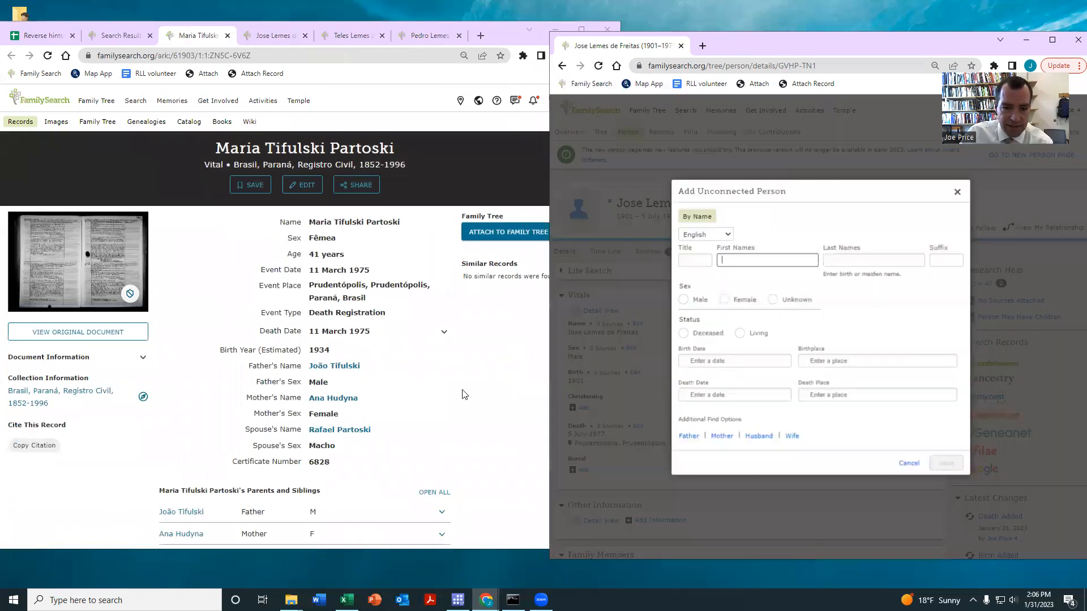
{"action": "scroll", "coordinate": [469, 336], "scroll_direction": "down", "scroll_amount": 3}
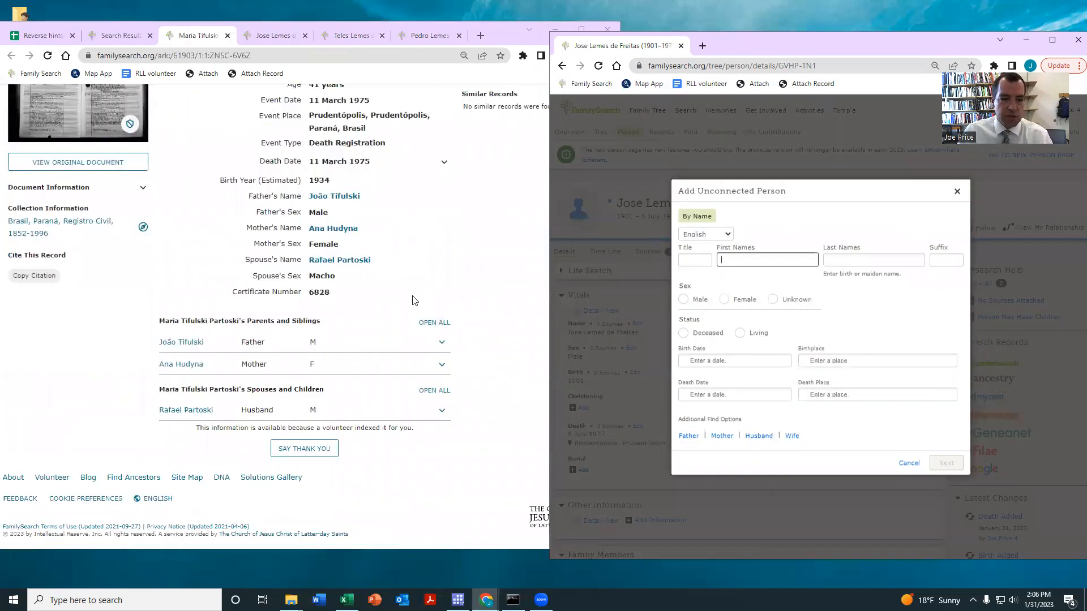
{"action": "scroll", "coordinate": [191, 285], "scroll_direction": "up", "scroll_amount": 2}
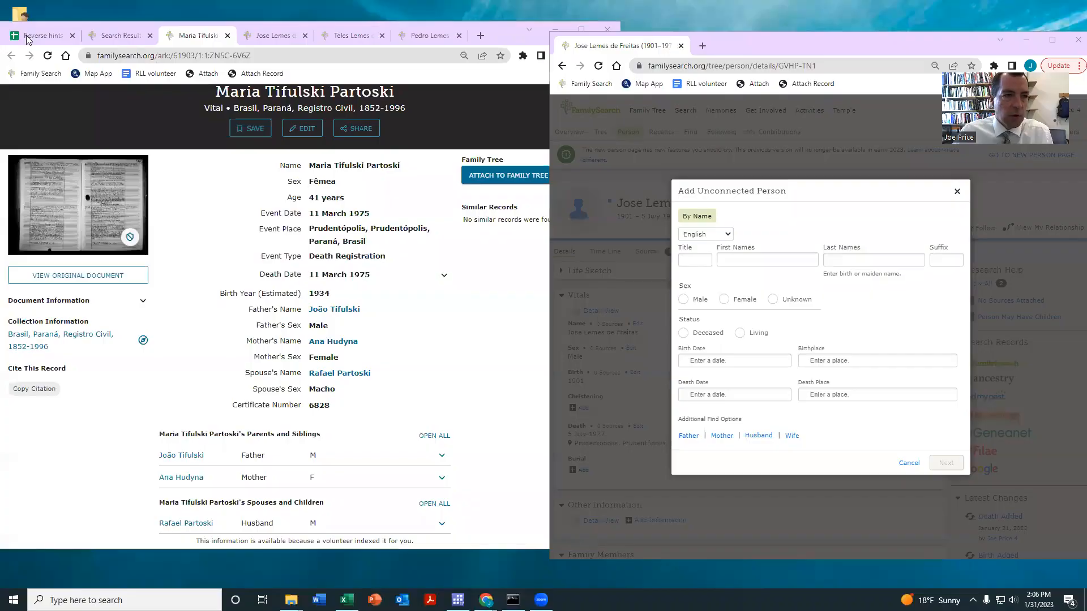
Open the record search linked in the Reverse hints spreadsheet, widen the window, and show the criteria of the existing results.
{"action": "left_click", "coordinate": [26, 37]}
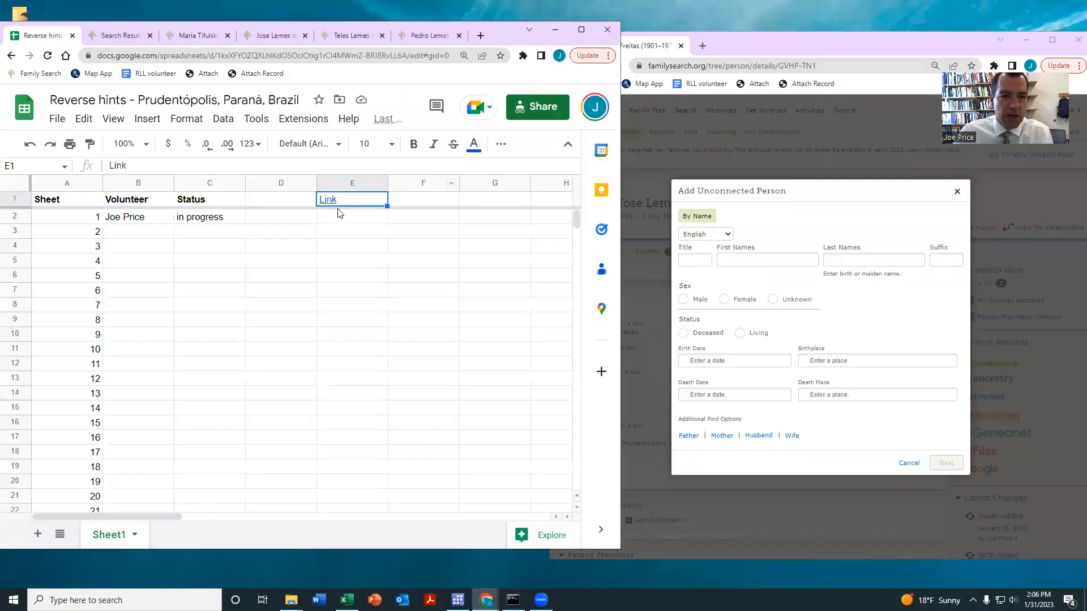
{"action": "mouse_move", "coordinate": [331, 204]}
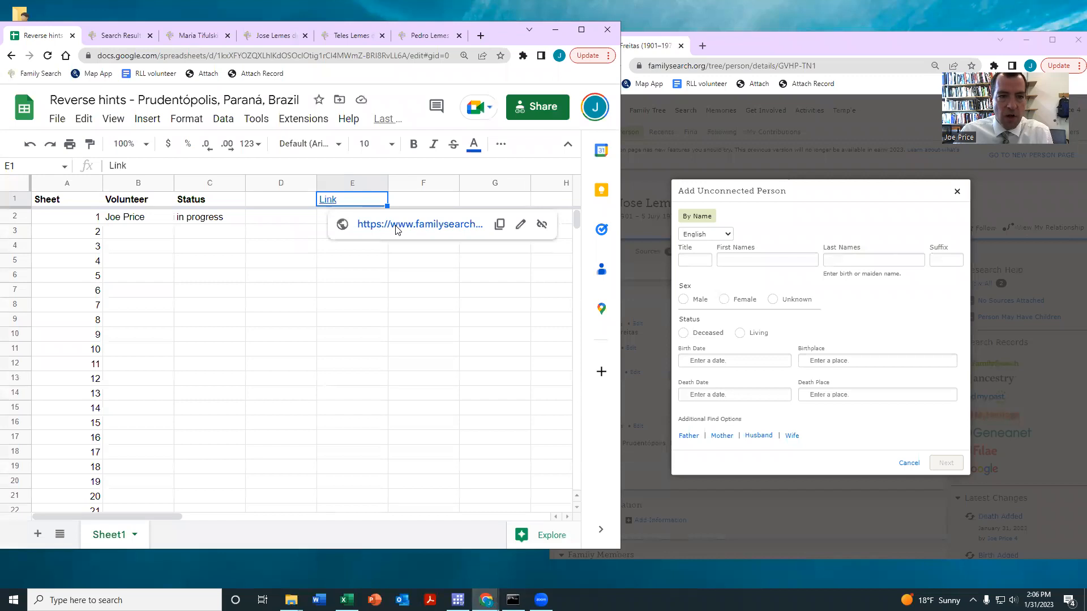
{"action": "left_click", "coordinate": [396, 225]}
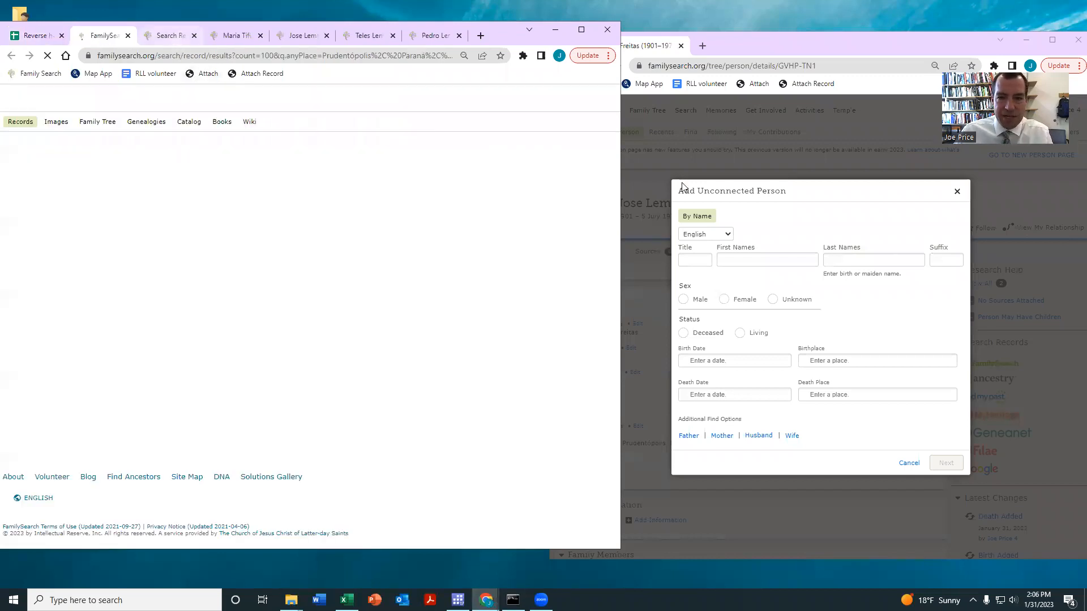
{"action": "left_click_drag", "start_coordinate": [621, 183], "coordinate": [817, 189]}
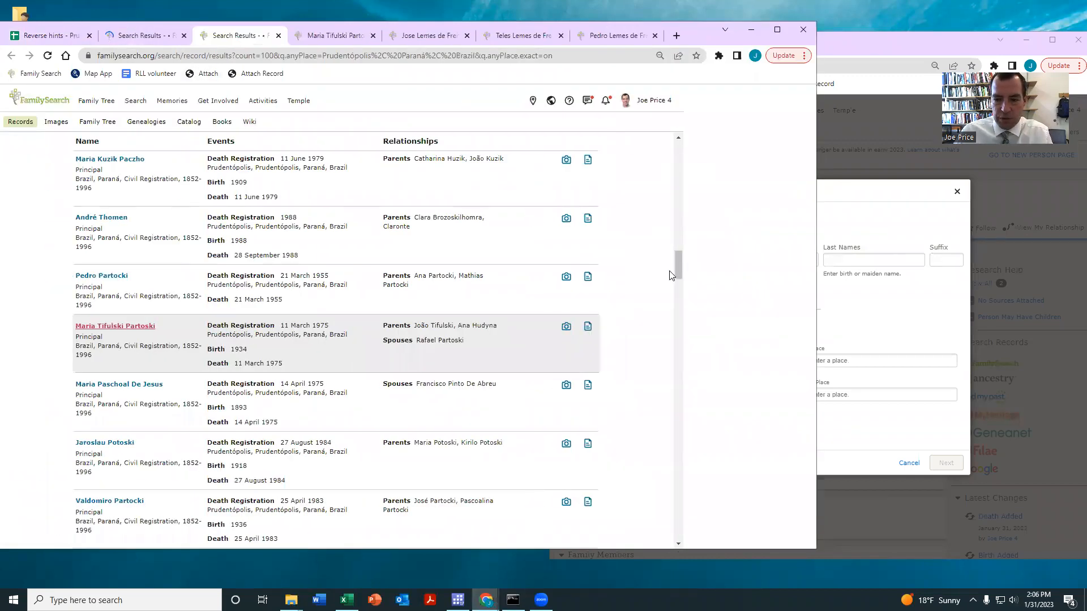
{"action": "left_click_drag", "start_coordinate": [812, 271], "coordinate": [815, 141]}
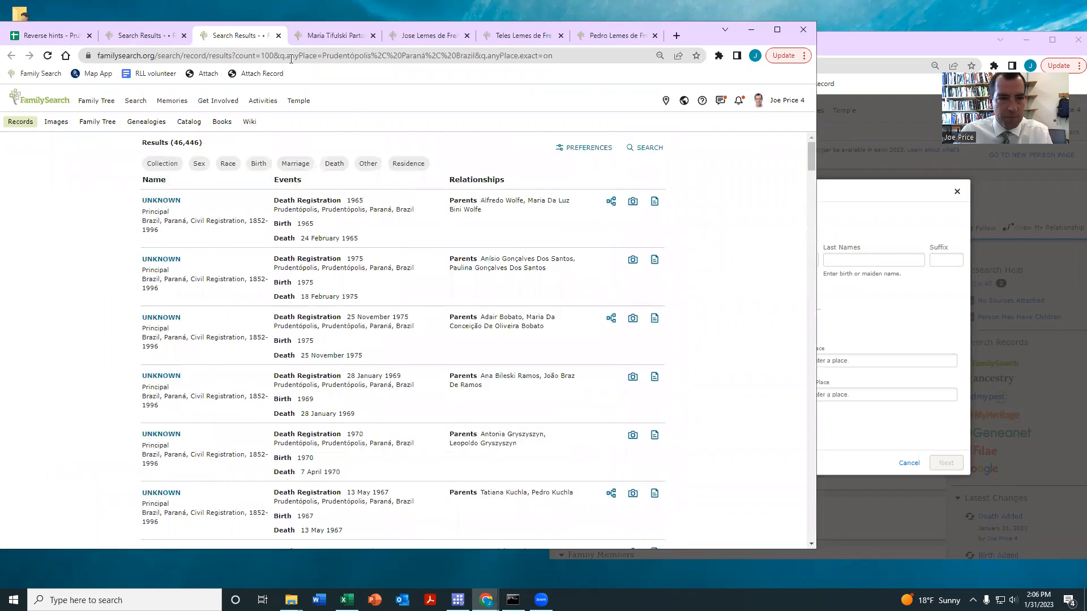
{"action": "left_click", "coordinate": [269, 56]}
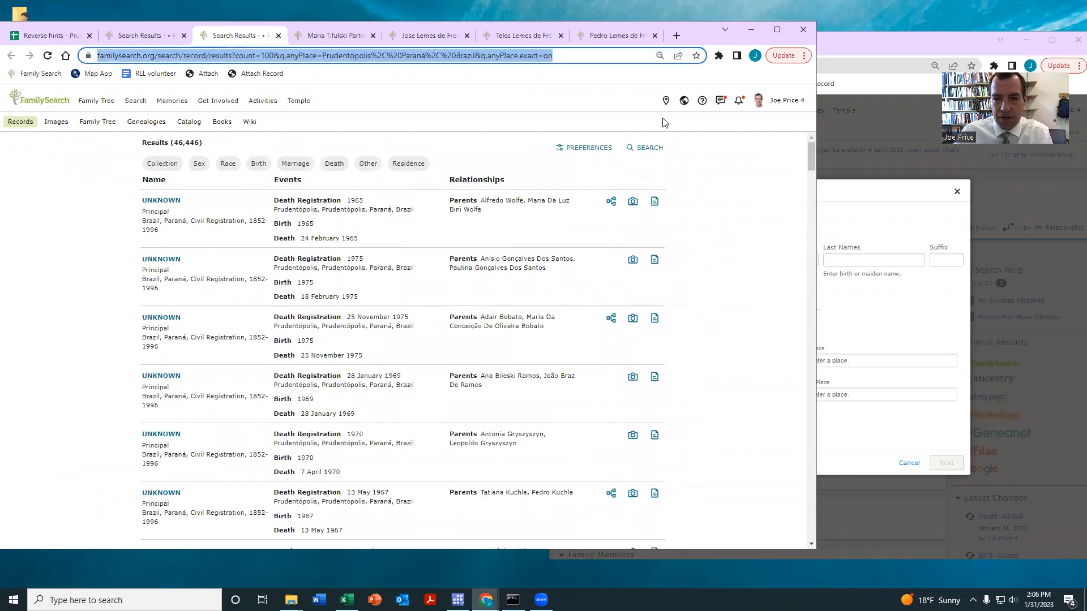
{"action": "left_click", "coordinate": [648, 147]}
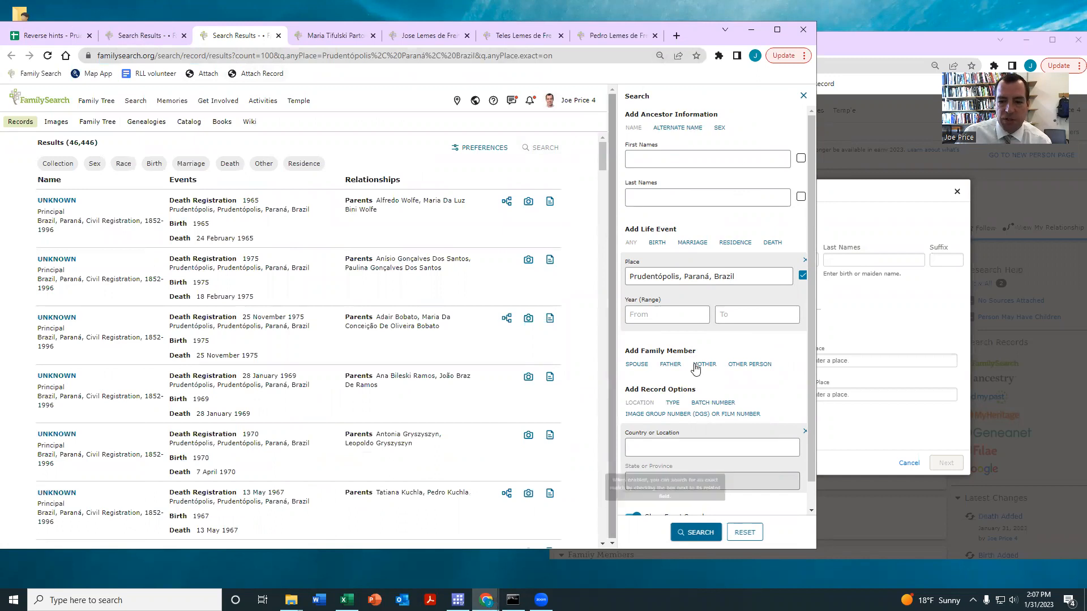
Reopen the record search from the spreadsheet's link and look through the results for records with and without a tree match.
{"action": "left_click", "coordinate": [34, 43]}
{"action": "mouse_move", "coordinate": [333, 204]}
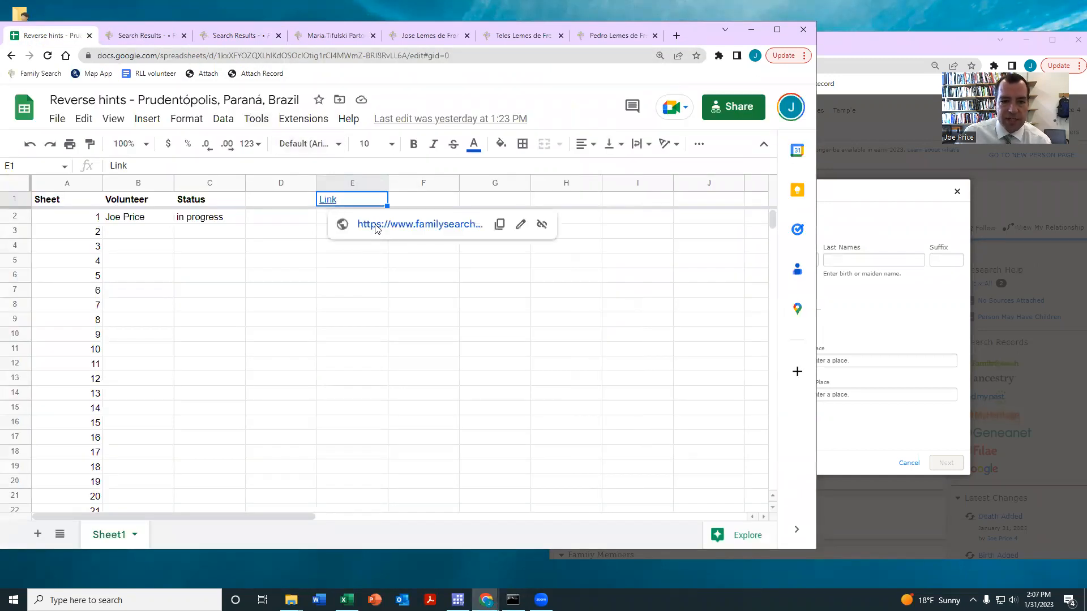
{"action": "left_click", "coordinate": [375, 224]}
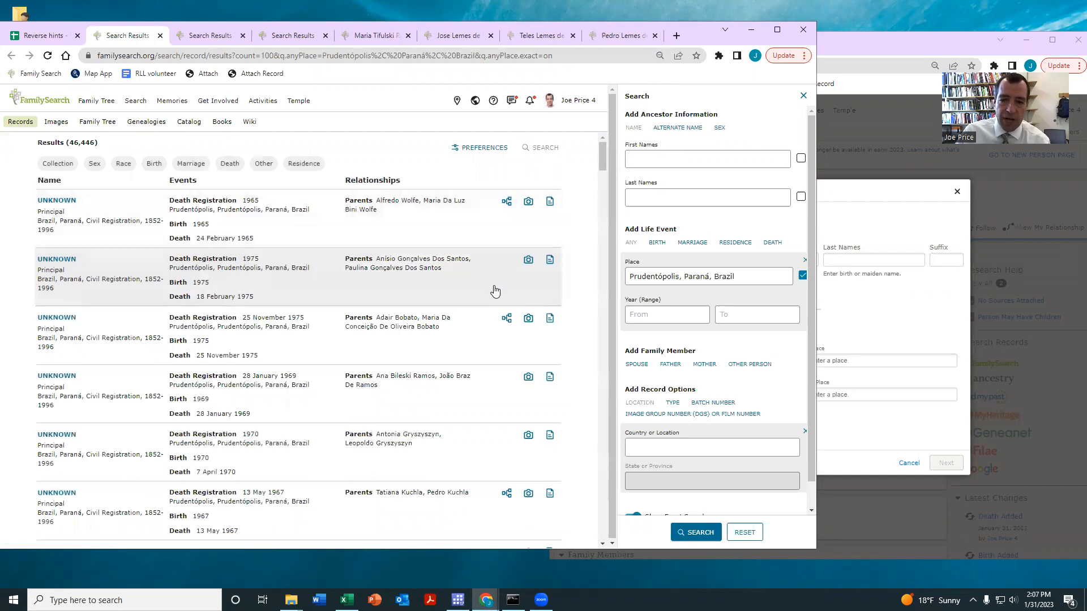
{"action": "scroll", "coordinate": [447, 283], "scroll_direction": "down", "scroll_amount": 2}
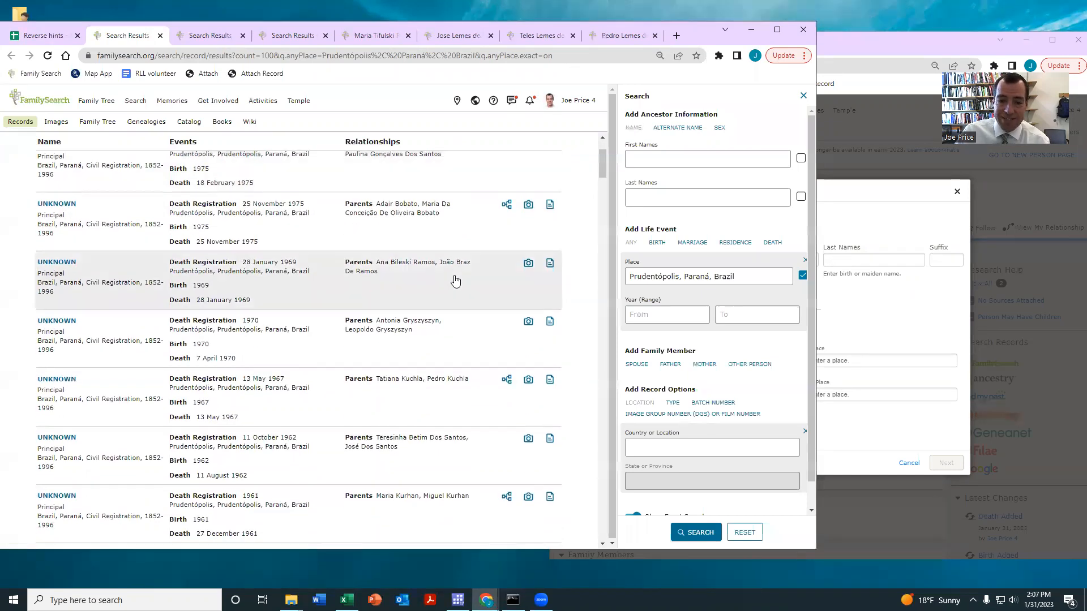
{"action": "scroll", "coordinate": [455, 281], "scroll_direction": "down", "scroll_amount": 10}
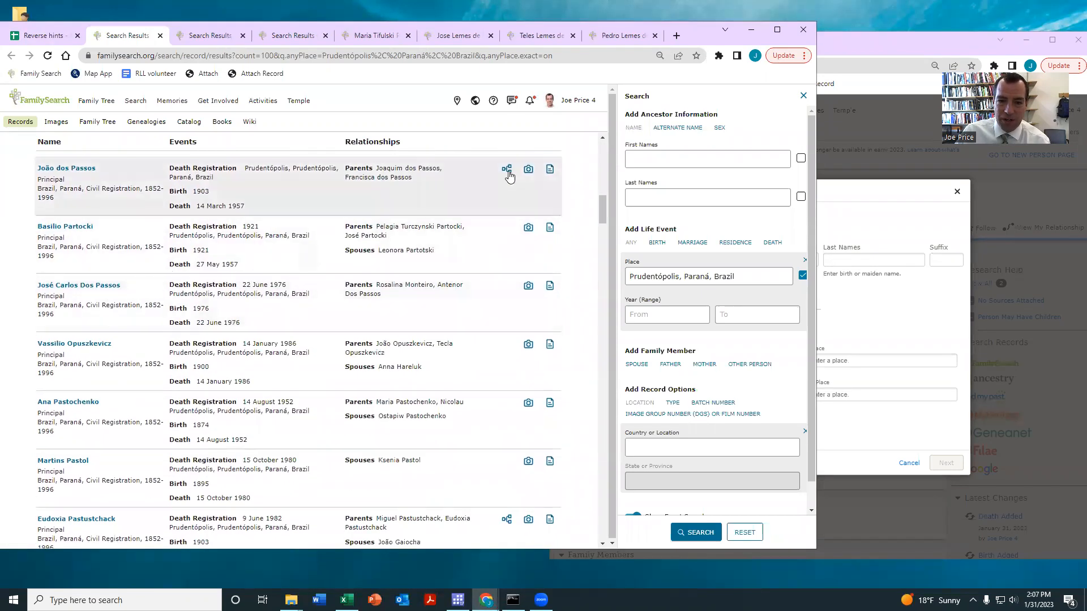
{"action": "scroll", "coordinate": [488, 395], "scroll_direction": "down", "scroll_amount": 3}
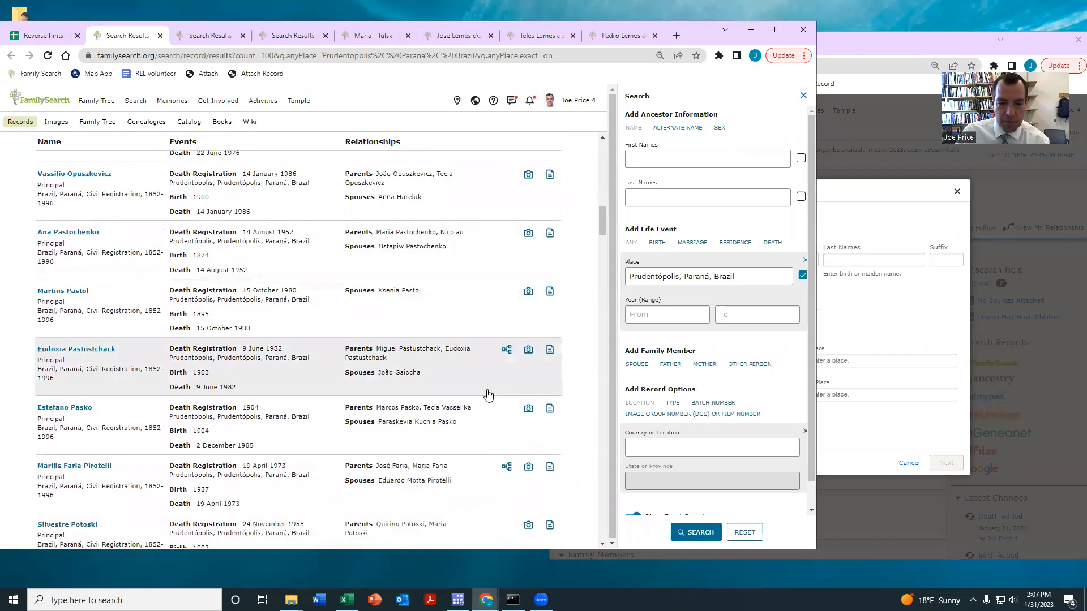
{"action": "scroll", "coordinate": [487, 395], "scroll_direction": "down", "scroll_amount": 1}
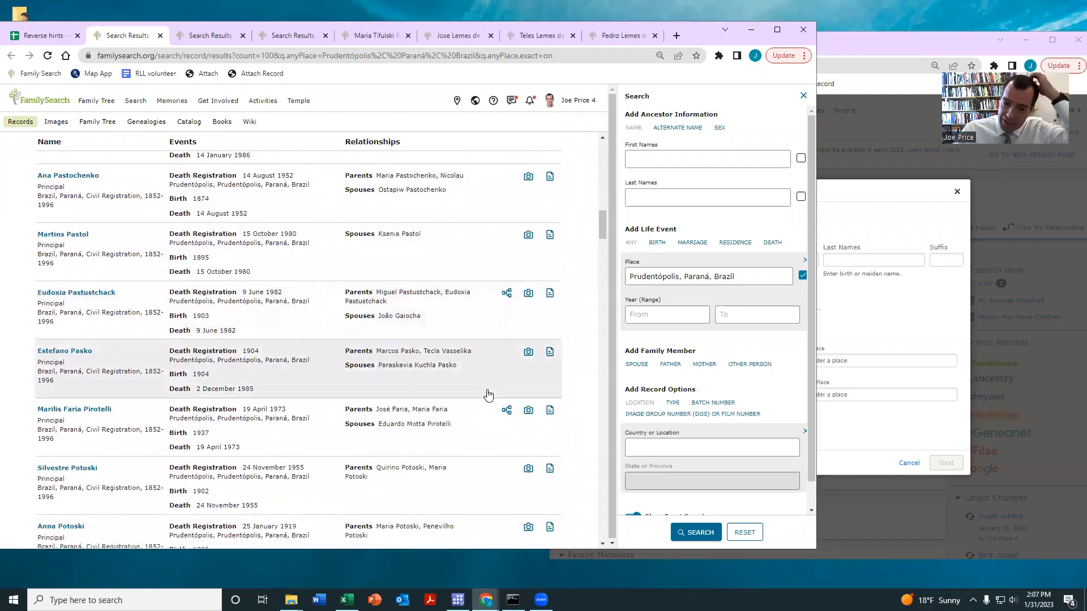